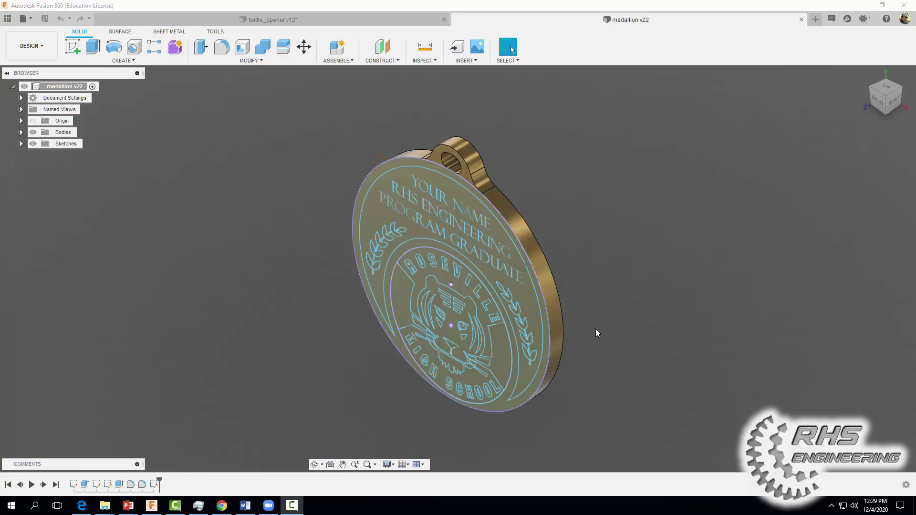
Create a new drawing from the full medallion design with ASME standard, inch units and sheet size A (11in x 8.5in)
{"action": "left_click", "coordinate": [31, 46]}
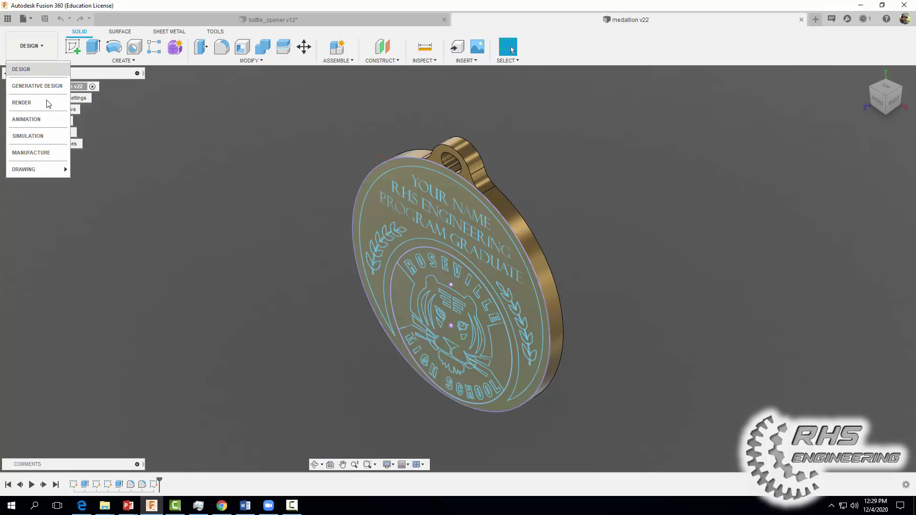
{"action": "mouse_move", "coordinate": [43, 175]}
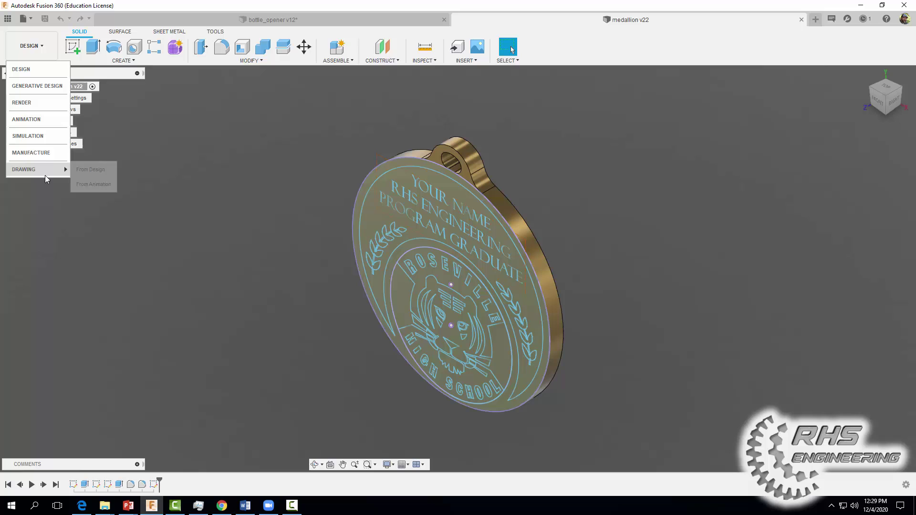
{"action": "left_click", "coordinate": [92, 170]}
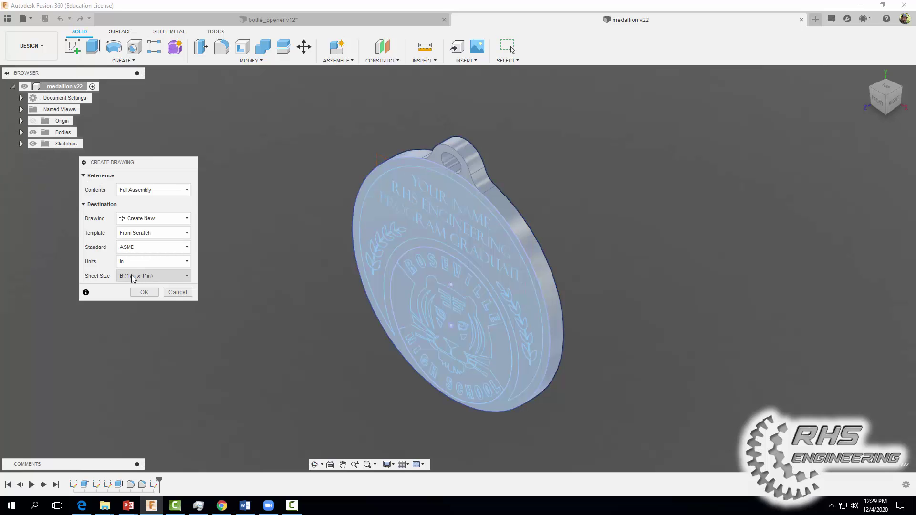
{"action": "left_click", "coordinate": [134, 278]}
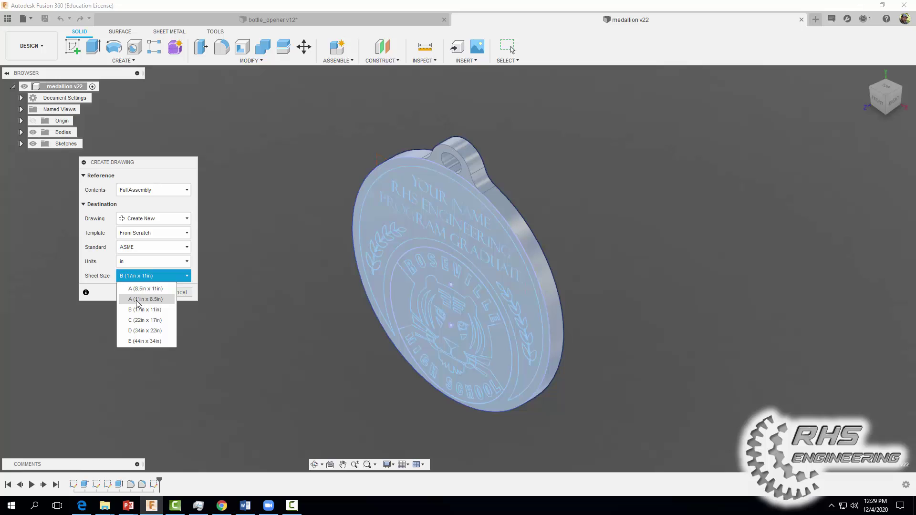
{"action": "left_click", "coordinate": [132, 303]}
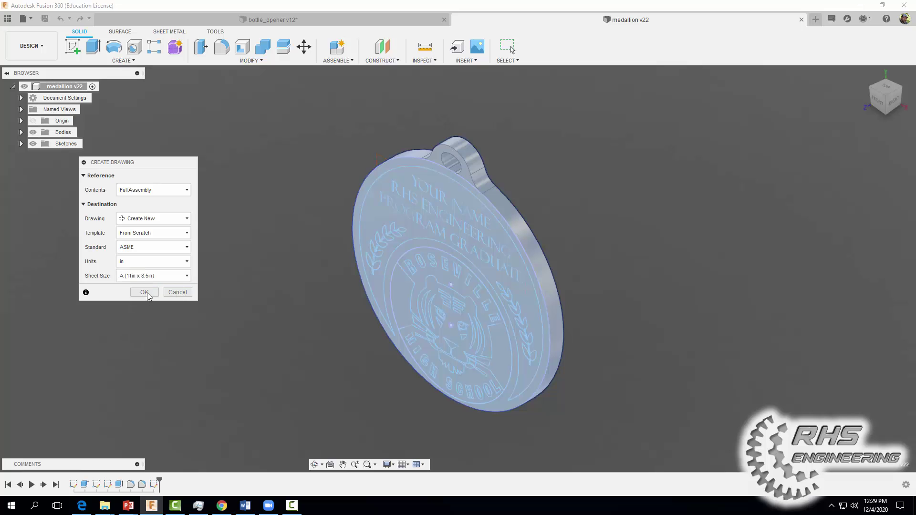
{"action": "left_click", "coordinate": [145, 293]}
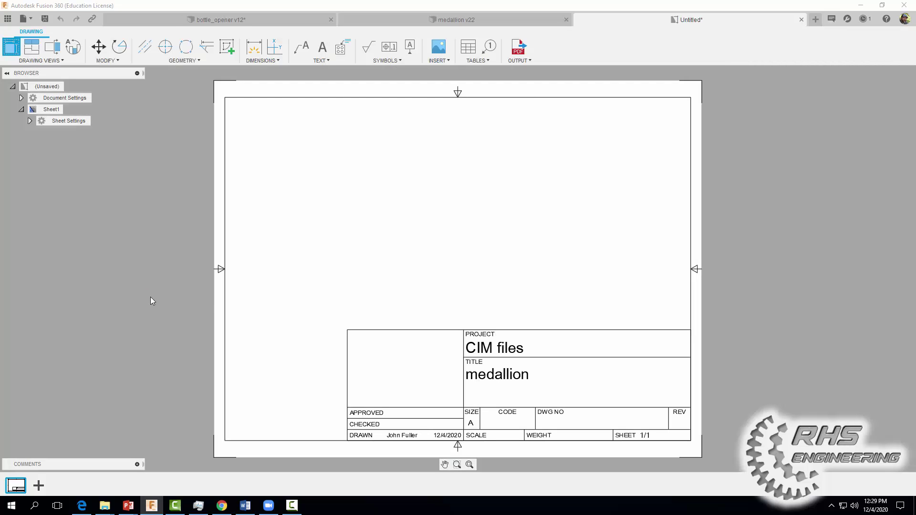
Place a shaded front base view at 1:1 scale in the sheet's lower-left area and delete the title block
{"action": "left_click", "coordinate": [317, 293]}
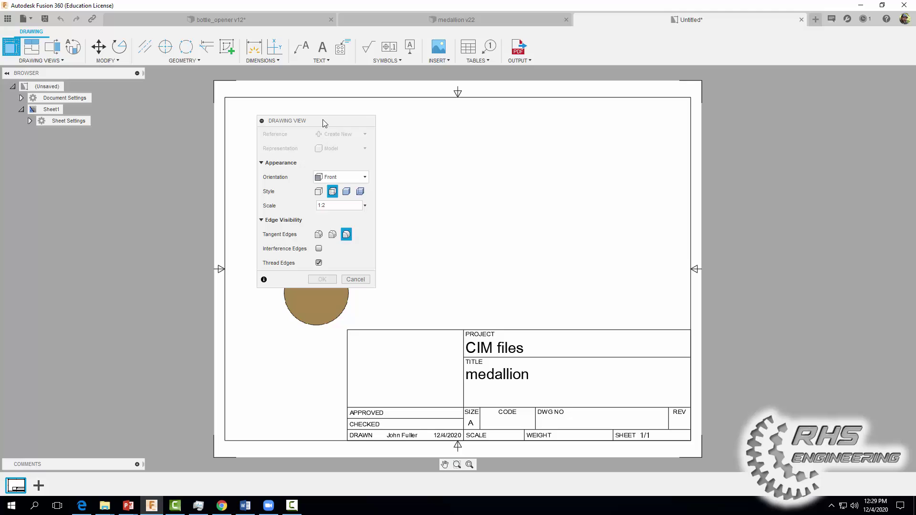
{"action": "mouse_move", "coordinate": [370, 122]}
{"action": "left_mouse_down"}
{"action": "mouse_move", "coordinate": [694, 138]}
{"action": "mouse_move", "coordinate": [781, 119]}
{"action": "left_mouse_up"}
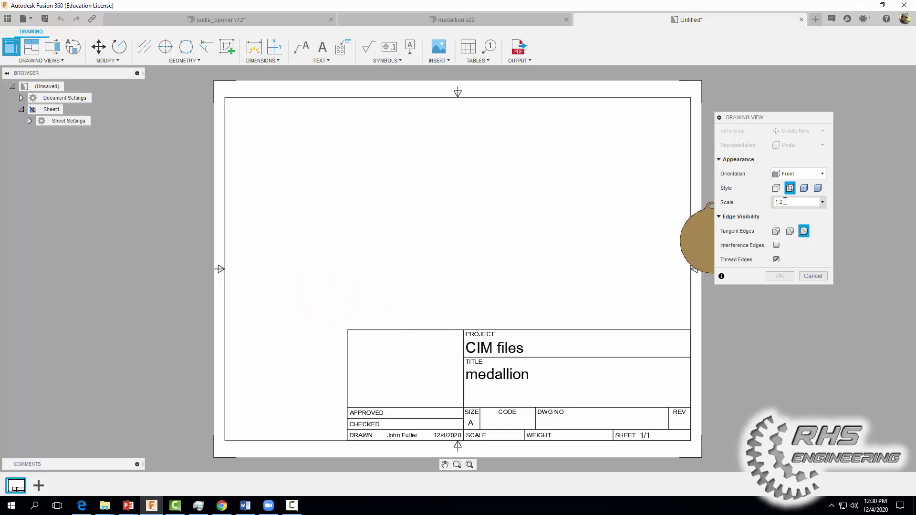
{"action": "type", "text": ":2"}
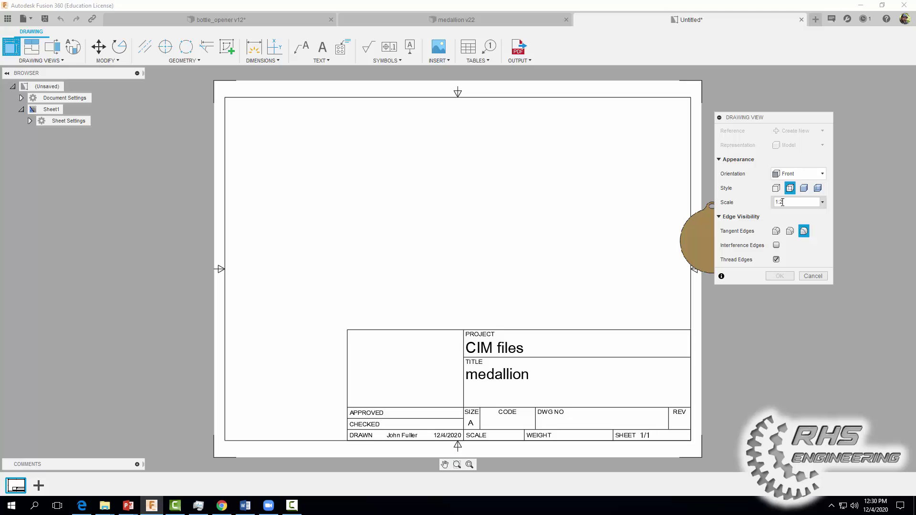
{"action": "key", "text": "Return"}
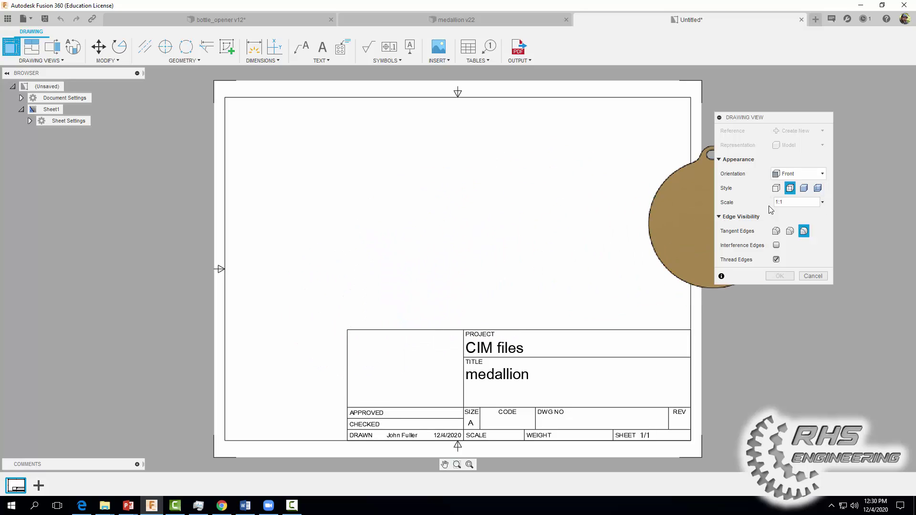
{"action": "left_click", "coordinate": [805, 188]}
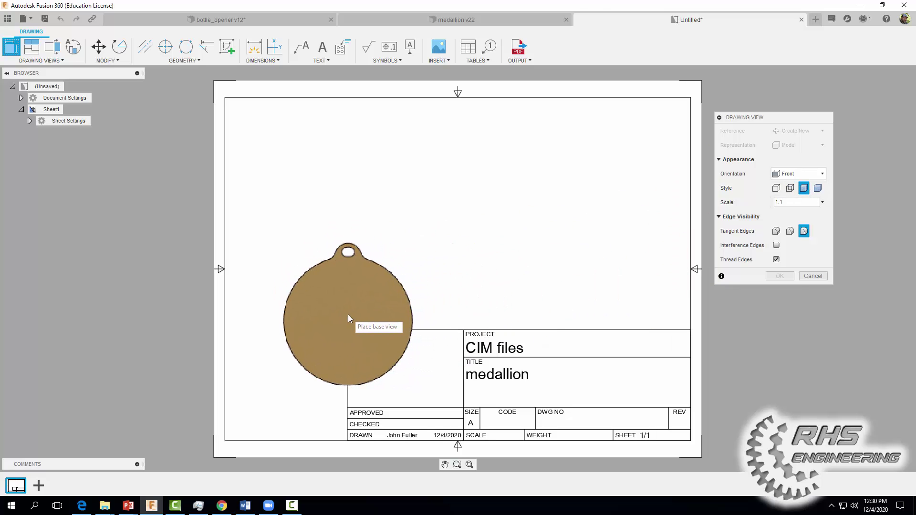
{"action": "left_click", "coordinate": [342, 319]}
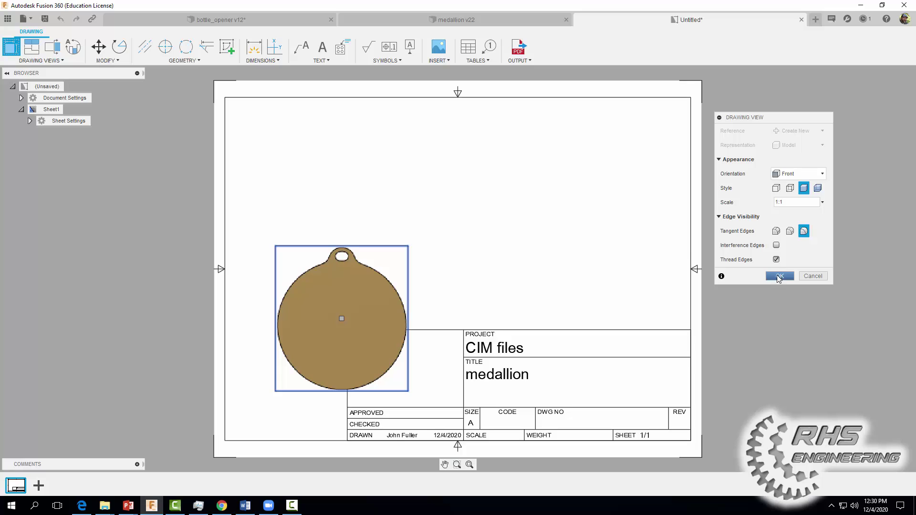
{"action": "key", "text": "Return"}
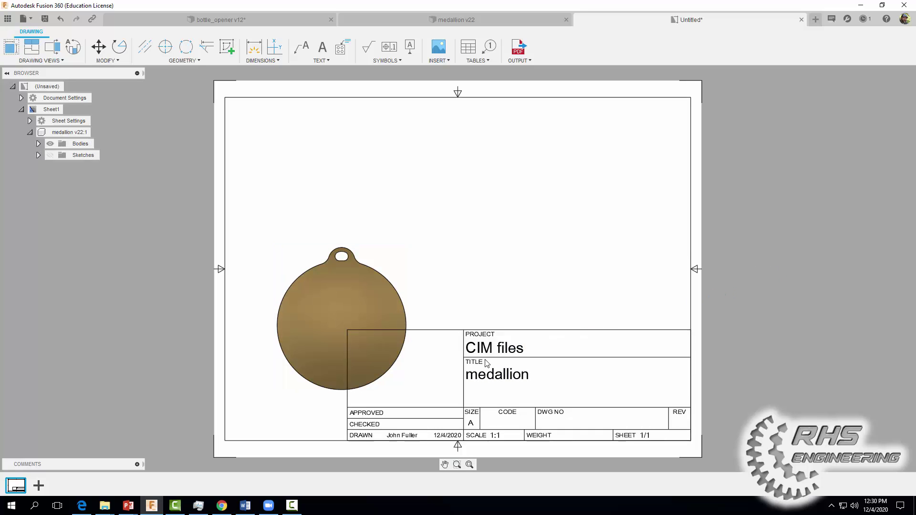
{"action": "key", "text": "Delete"}
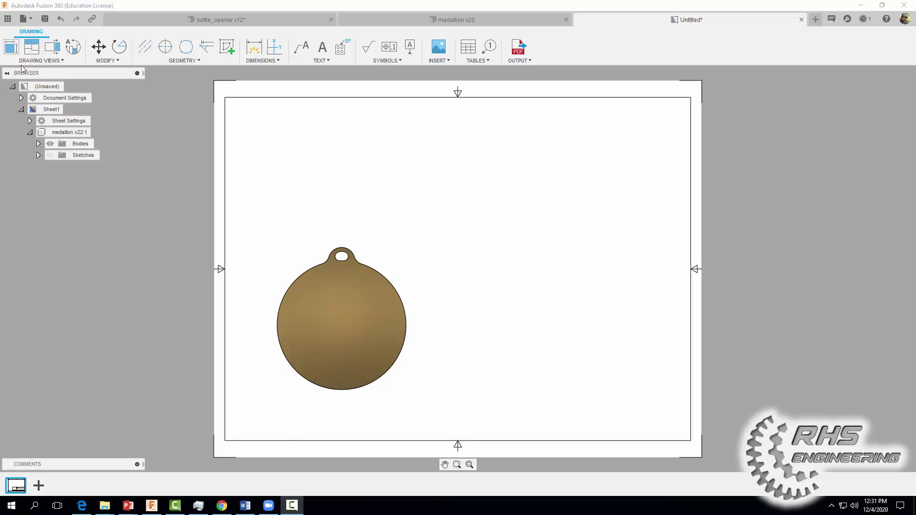
Add a shaded Top orientation view at 1:1 scale above the front view of the medallion
{"action": "left_click", "coordinate": [11, 46]}
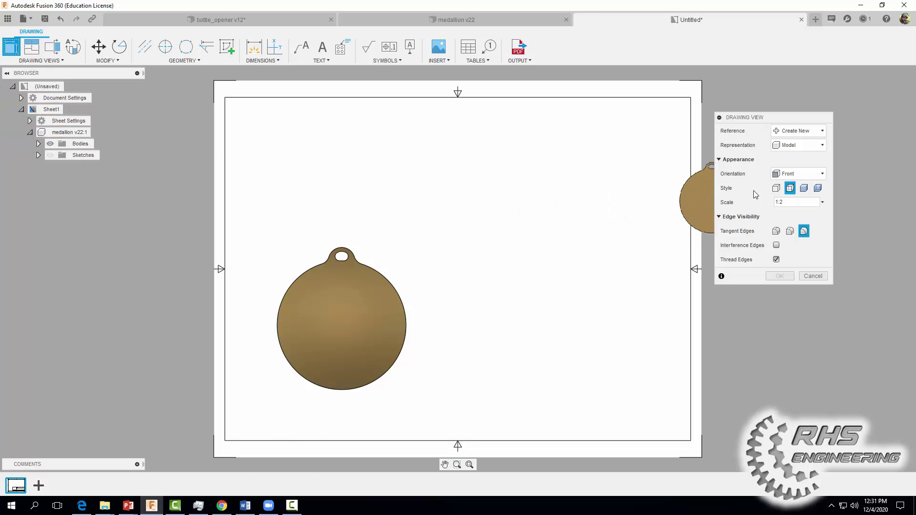
{"action": "left_click", "coordinate": [785, 174]}
{"action": "left_click", "coordinate": [789, 229]}
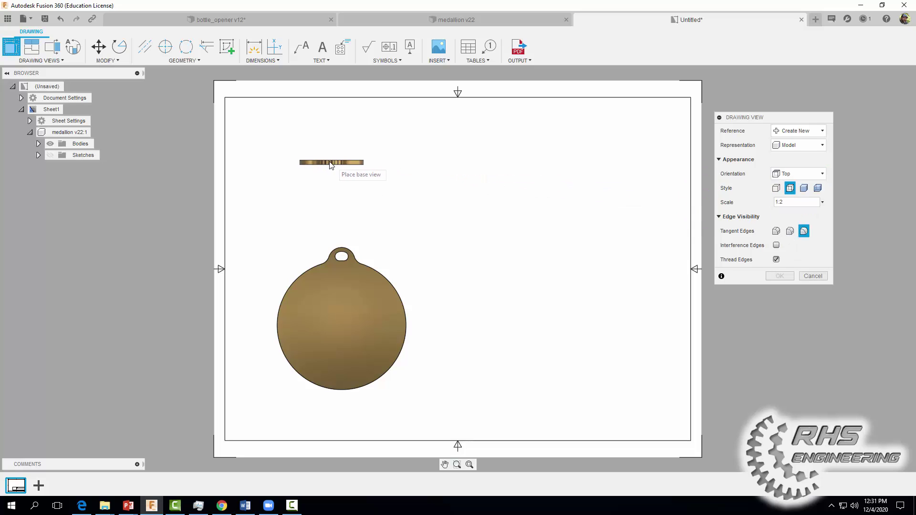
{"action": "left_click", "coordinate": [780, 203]}
{"action": "key", "text": "BackSpace"}
{"action": "type", "text": "1"}
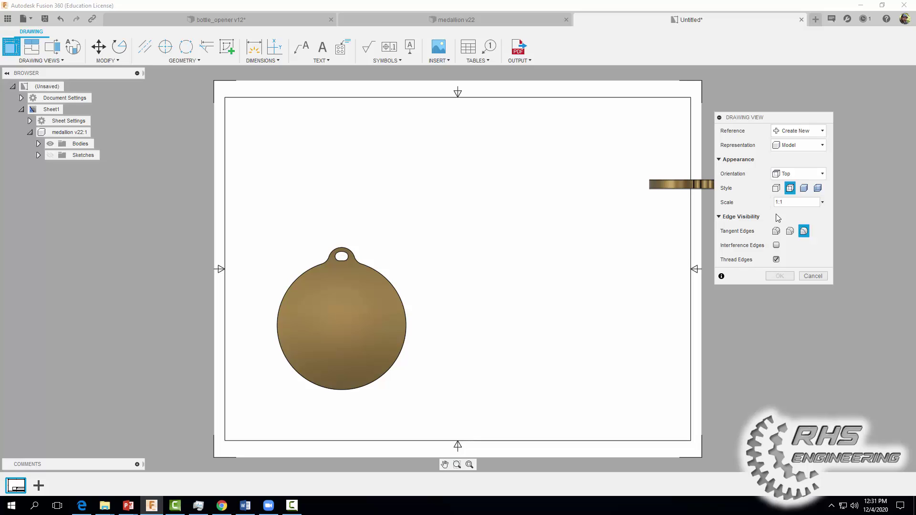
{"action": "left_click", "coordinate": [804, 188]}
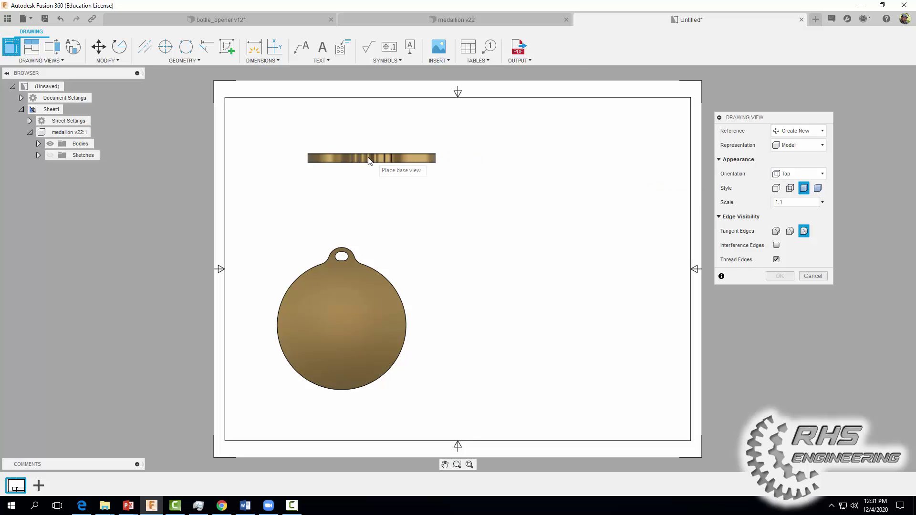
{"action": "left_click", "coordinate": [347, 147]}
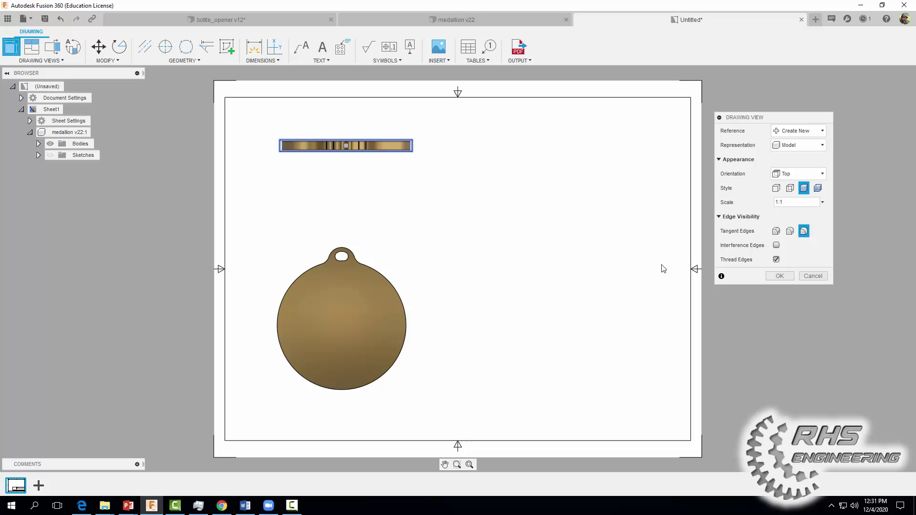
{"action": "left_click", "coordinate": [780, 276]}
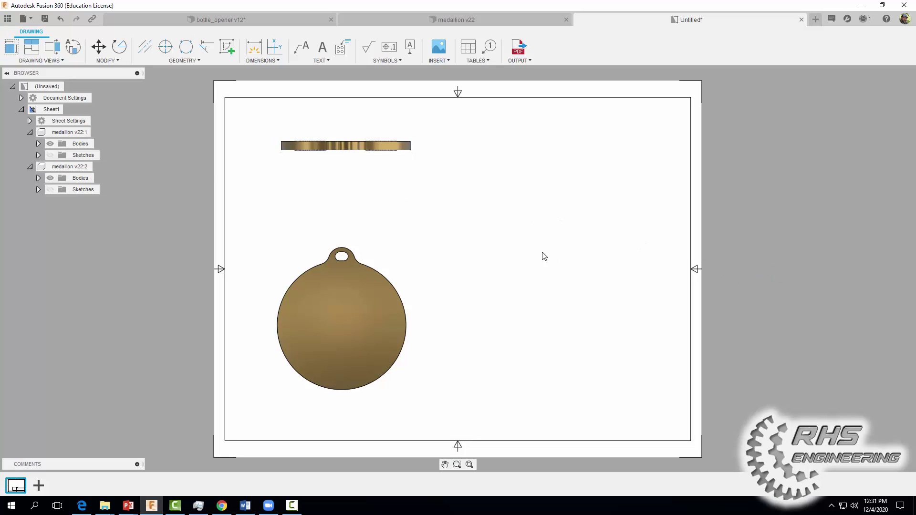
Add a shaded NE Isometric view at 1:1 scale in the sheet's upper-right corner
{"action": "left_click", "coordinate": [10, 48]}
{"action": "left_click", "coordinate": [780, 175]}
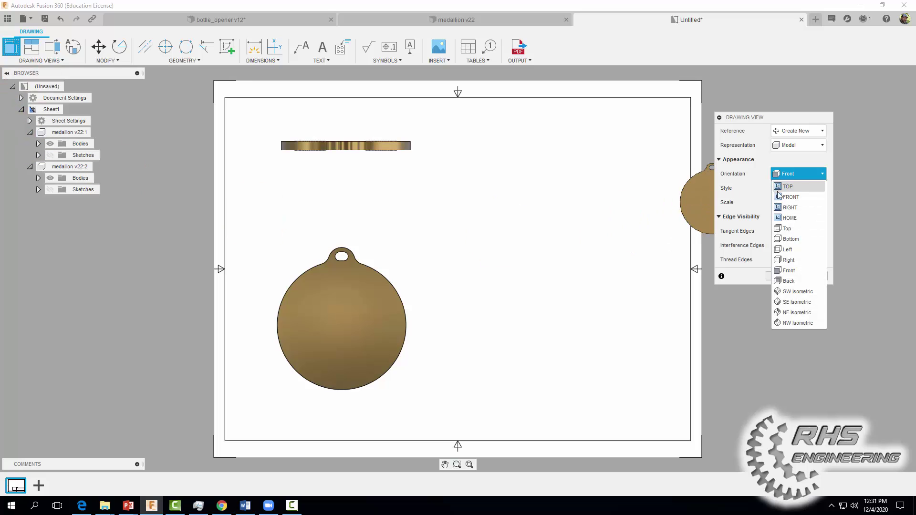
{"action": "left_click", "coordinate": [791, 313]}
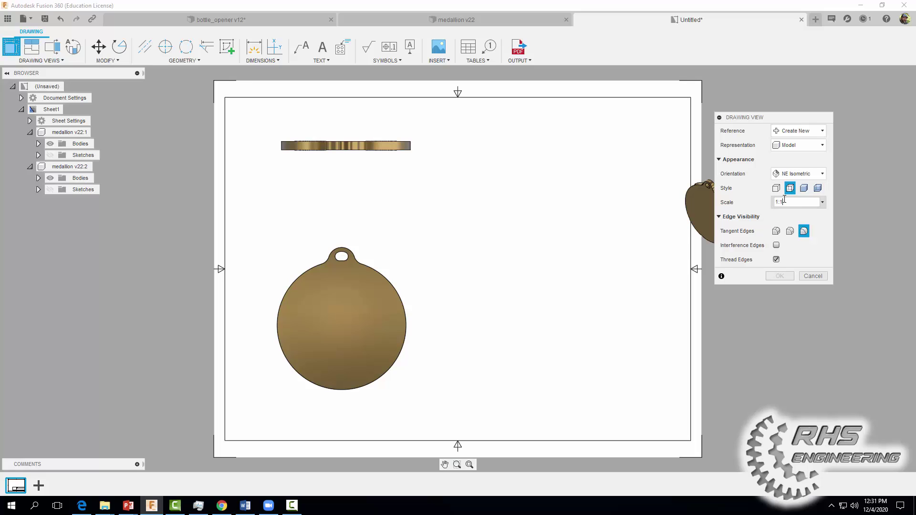
{"action": "left_click", "coordinate": [804, 188]}
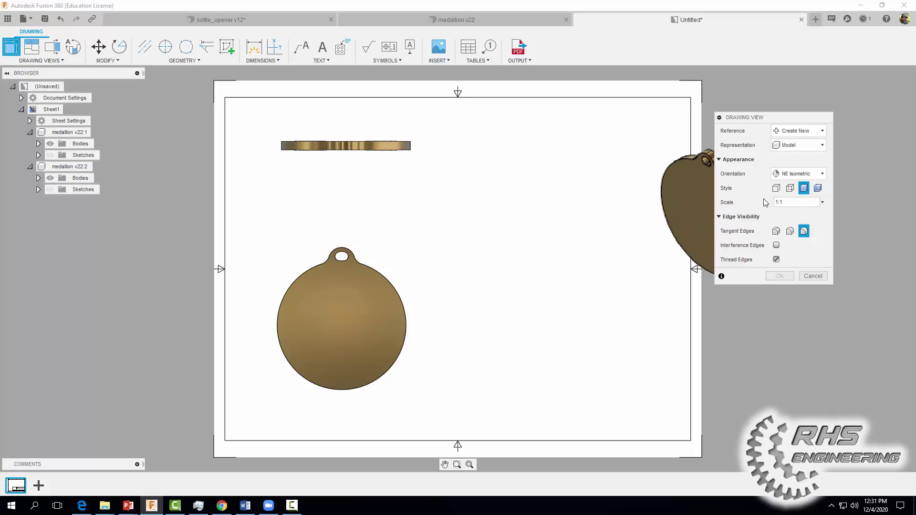
{"action": "left_click", "coordinate": [620, 174]}
{"action": "left_click", "coordinate": [783, 277]}
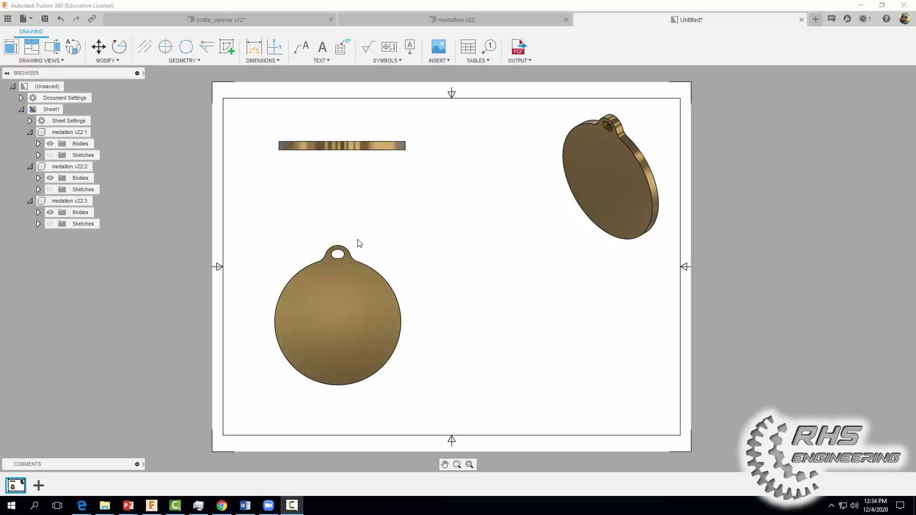
Add a diameter dimension to the medallion's outer circle in the front view, placed at its lower right
{"action": "left_click", "coordinate": [258, 64]}
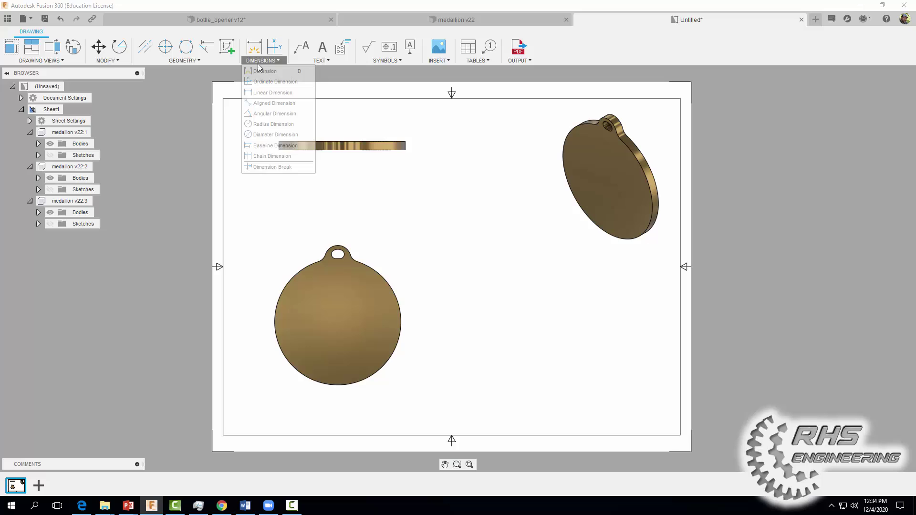
{"action": "left_click", "coordinate": [262, 135]}
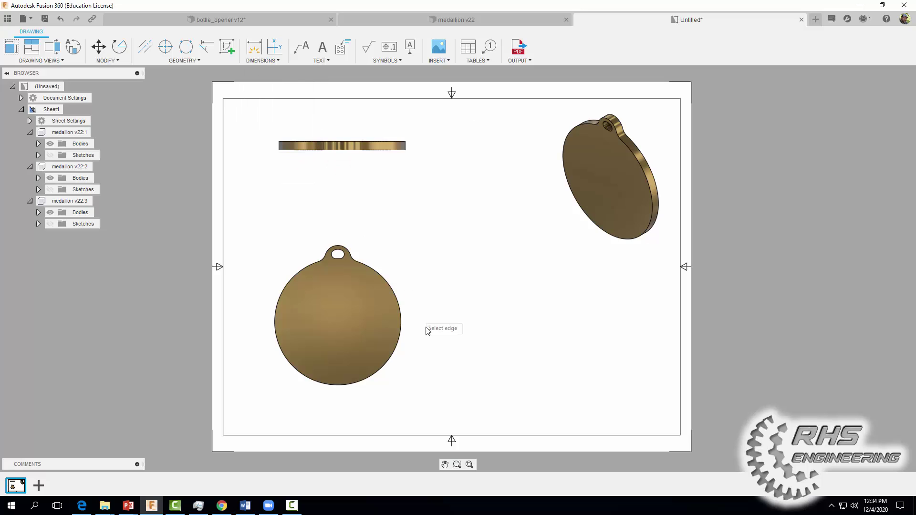
{"action": "left_click", "coordinate": [393, 361]}
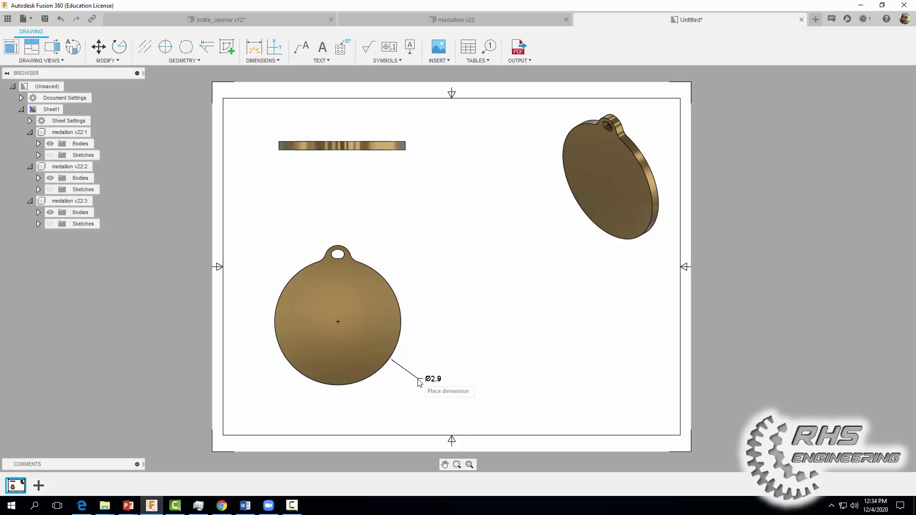
{"action": "left_click", "coordinate": [419, 382]}
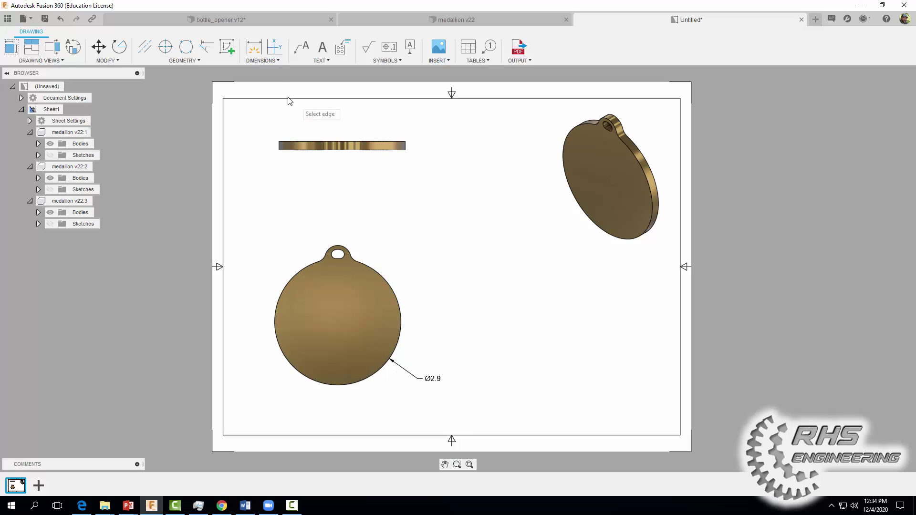
Add radius dimensions to the fillet at the right of the hanging loop and to the left side of the loop's hole
{"action": "left_click", "coordinate": [258, 61]}
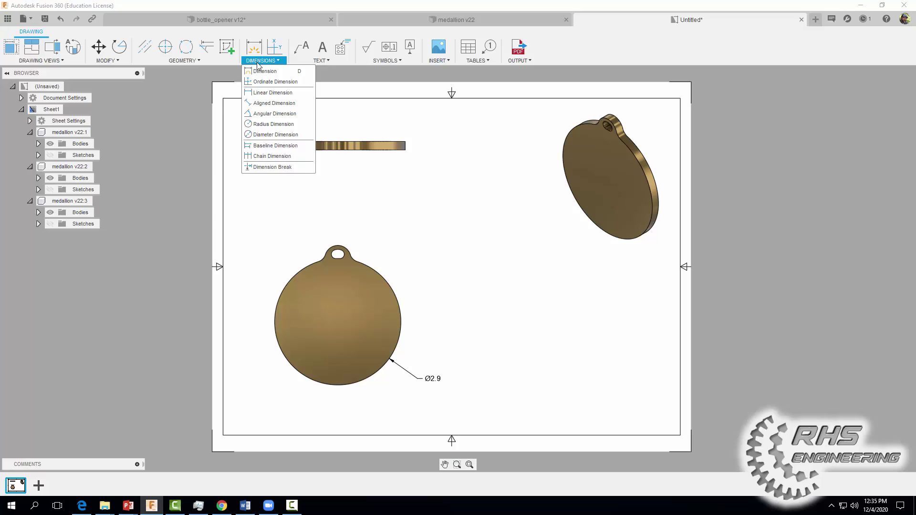
{"action": "left_click", "coordinate": [266, 125]}
{"action": "scroll", "coordinate": [340, 241], "scroll_direction": "up", "scroll_amount": 5}
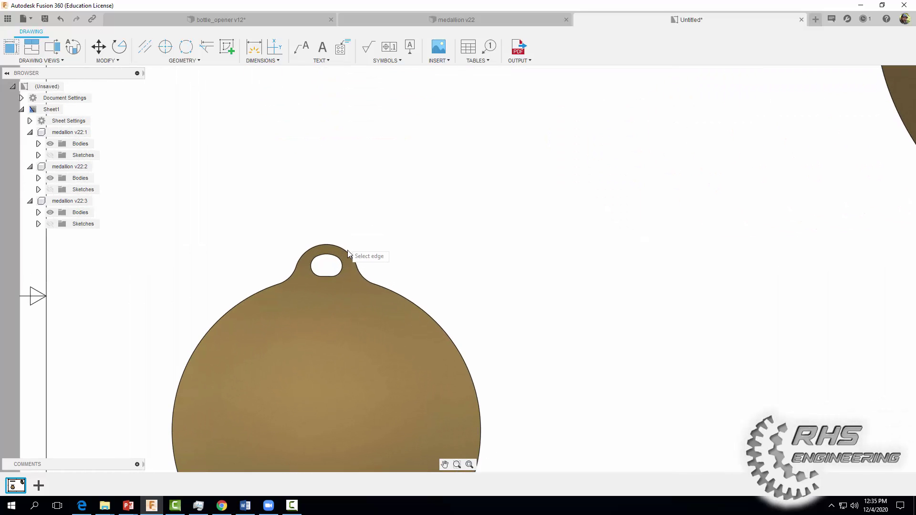
{"action": "left_click", "coordinate": [361, 277]}
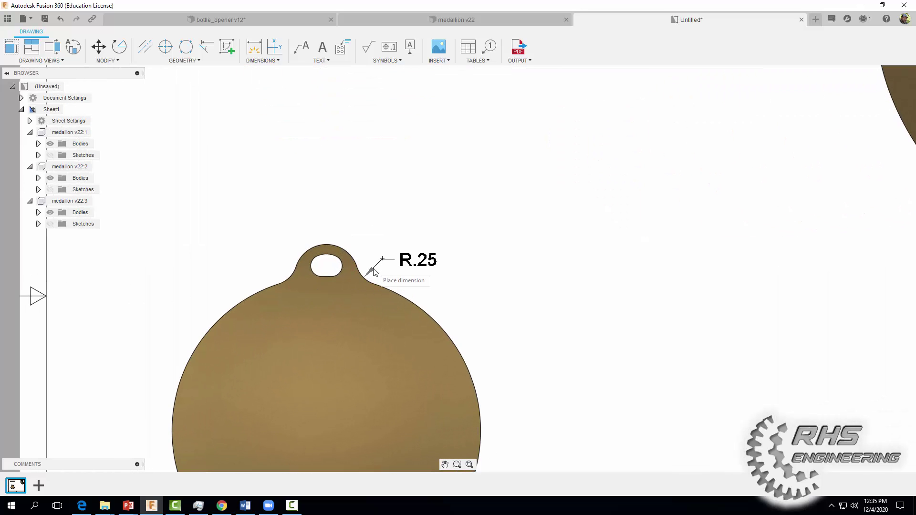
{"action": "left_click", "coordinate": [373, 271]}
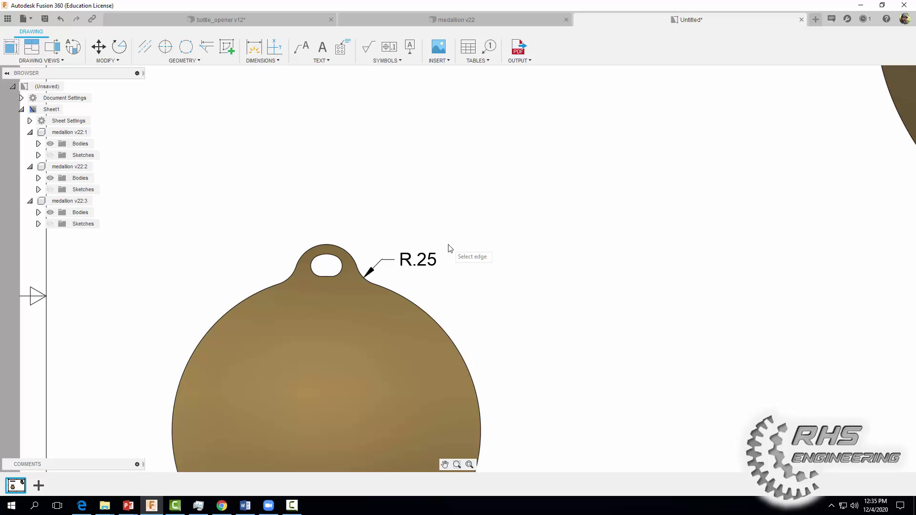
{"action": "left_click", "coordinate": [310, 271]}
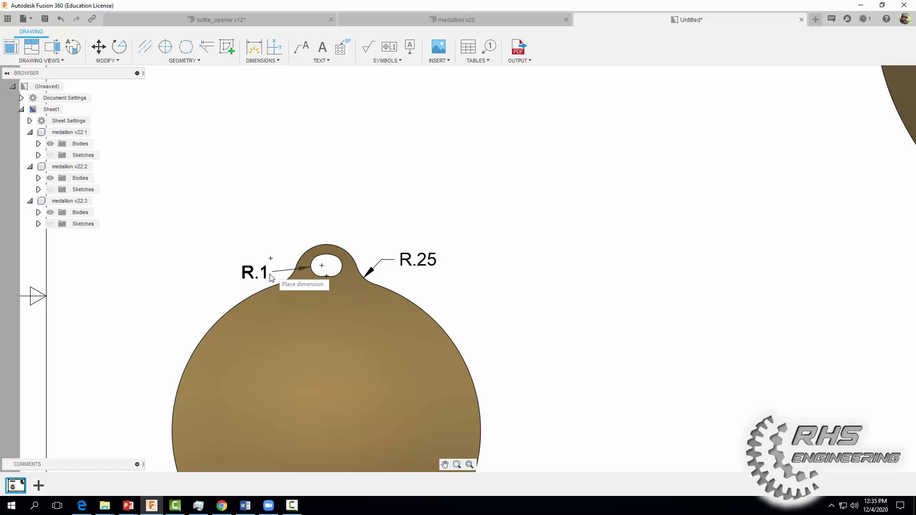
{"action": "left_click", "coordinate": [199, 306]}
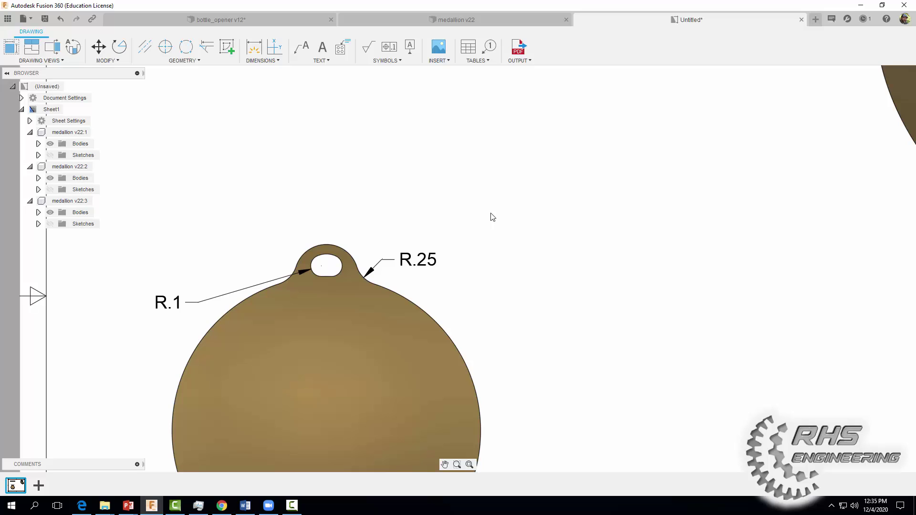
Add the prefix "2 X" to the radius dimension of the fillet beside the hanging loop
{"action": "double_click", "coordinate": [402, 265]}
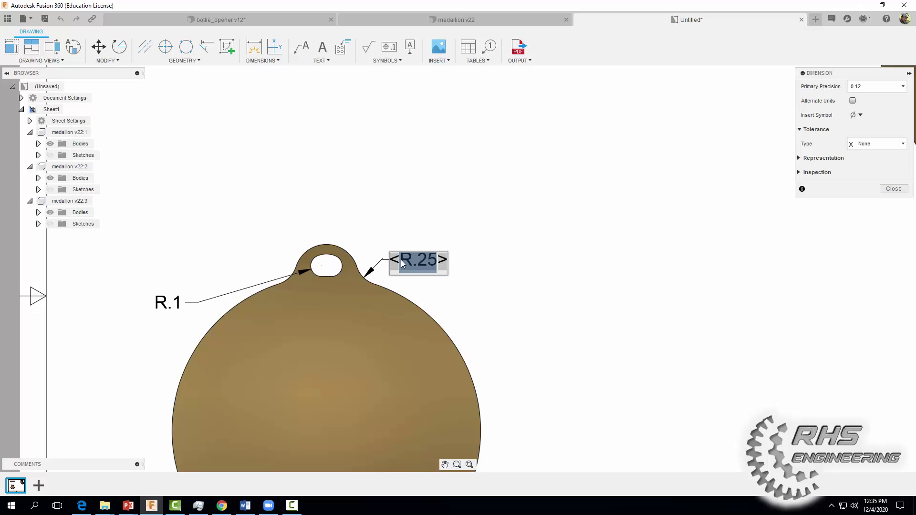
{"action": "left_click", "coordinate": [402, 264]}
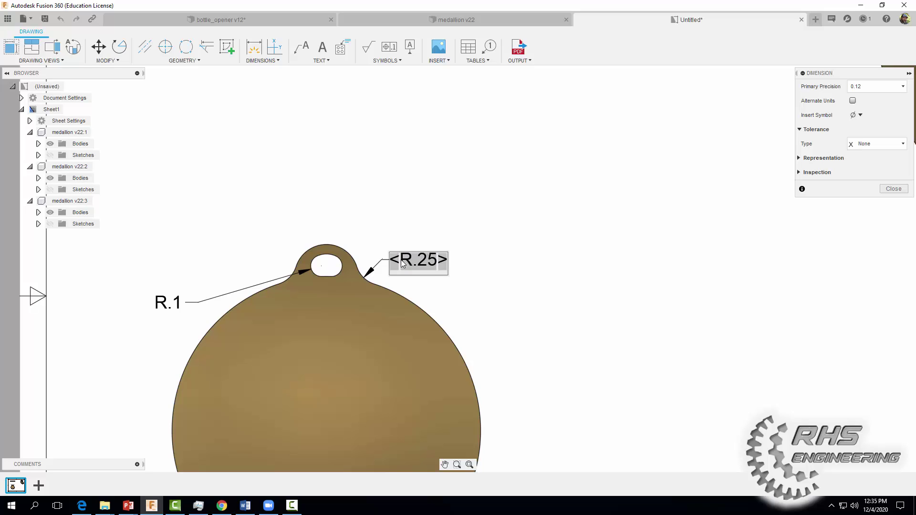
{"action": "key", "text": "Delete"}
{"action": "type", "text": "2"}
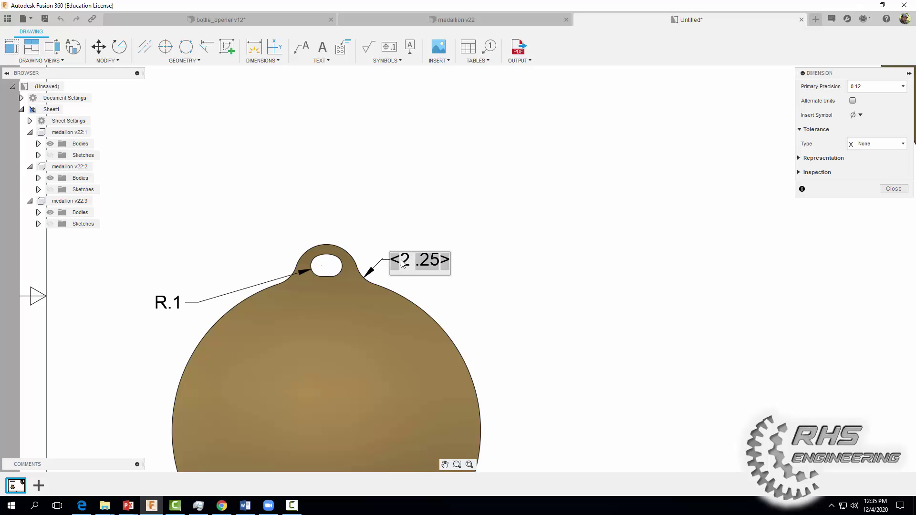
{"action": "type", "text": " X"}
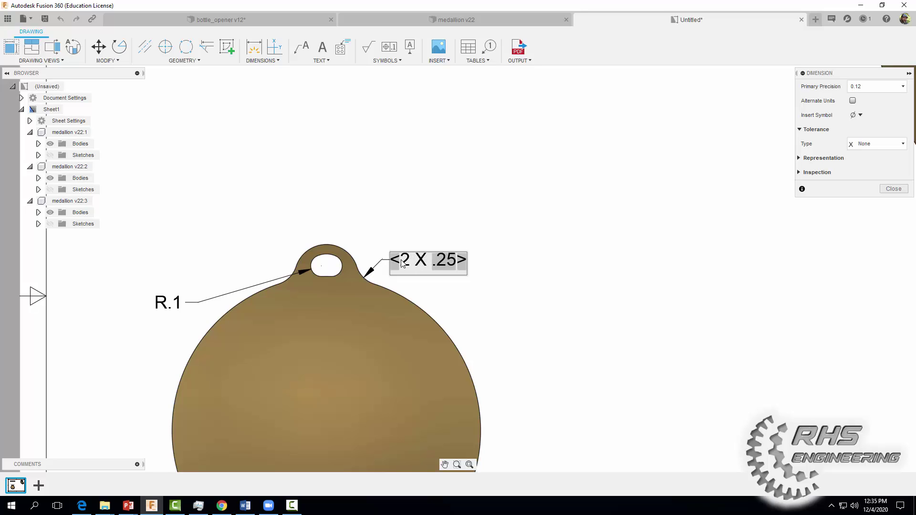
{"action": "key", "text": "Return"}
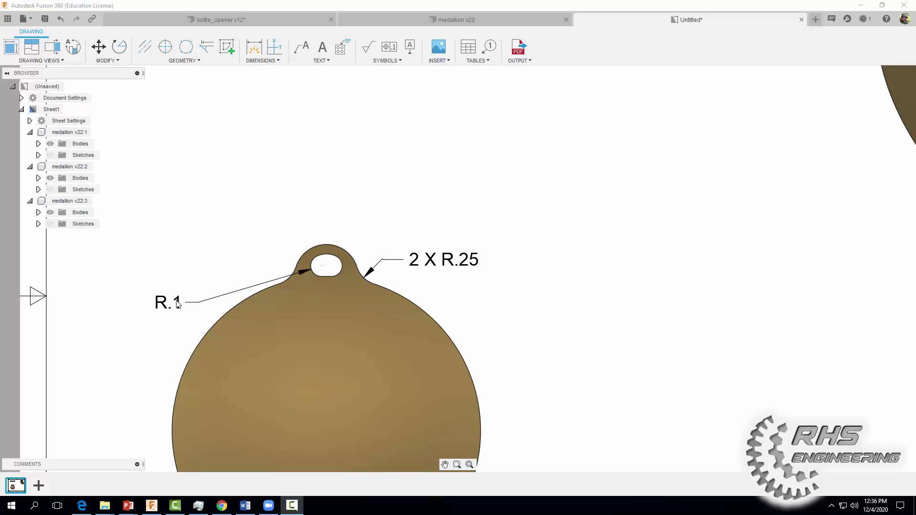
Add the prefix "2 X" to the radius dimension on the left side of the loop's hole
{"action": "left_click", "coordinate": [161, 307]}
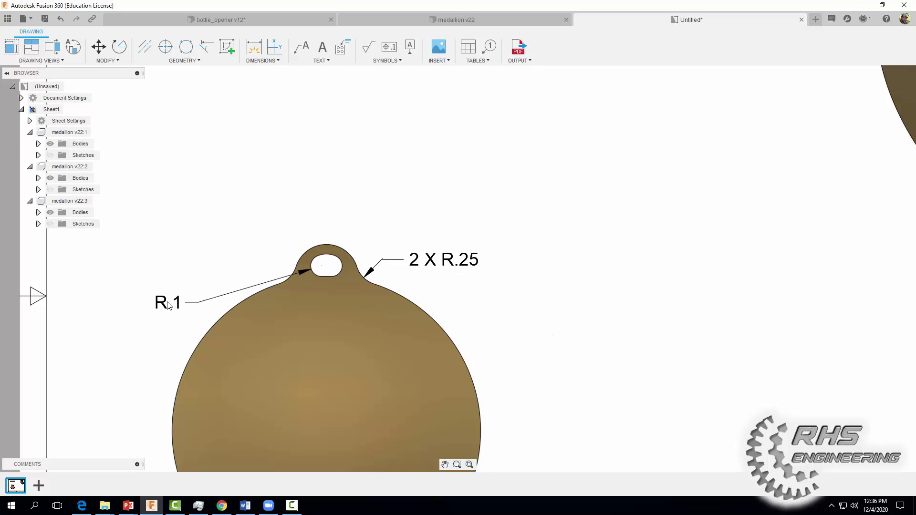
{"action": "double_click", "coordinate": [168, 305]}
{"action": "double_click", "coordinate": [158, 304]}
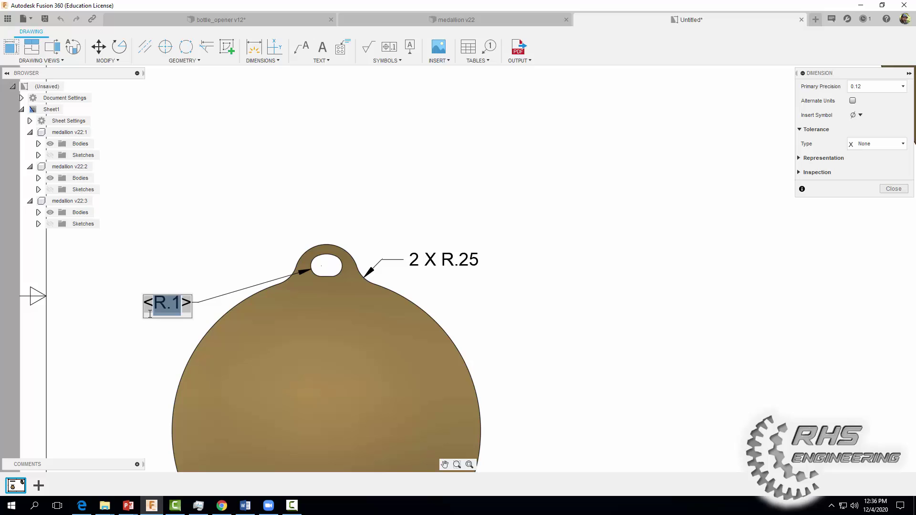
{"action": "left_click", "coordinate": [150, 313]}
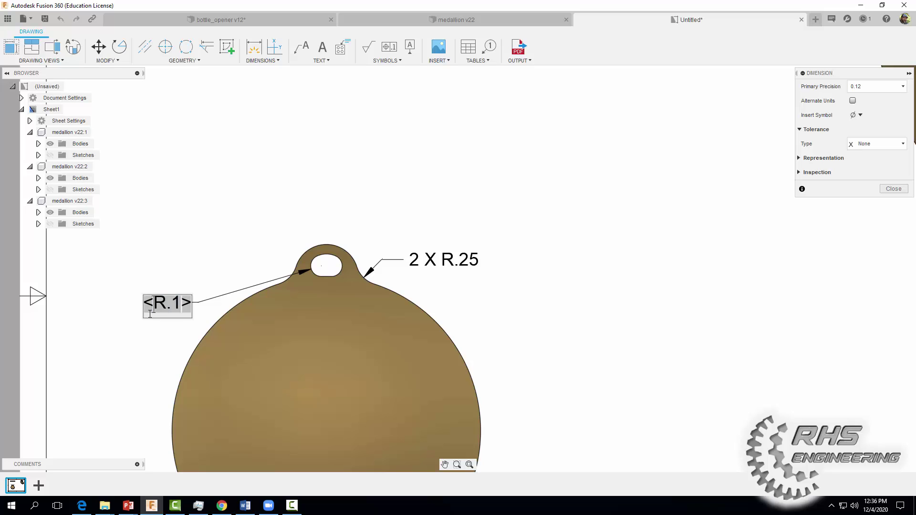
{"action": "type", "text": "2"}
{"action": "key", "text": "Delete"}
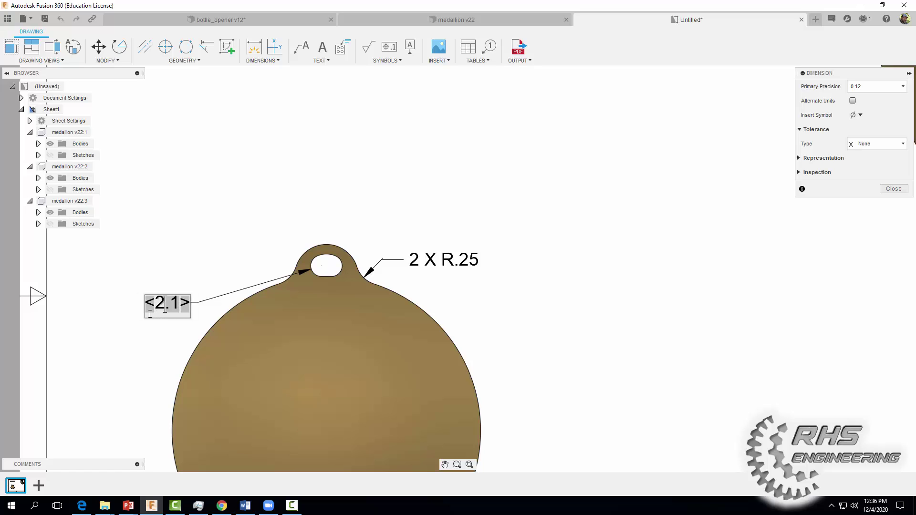
{"action": "type", "text": "X"}
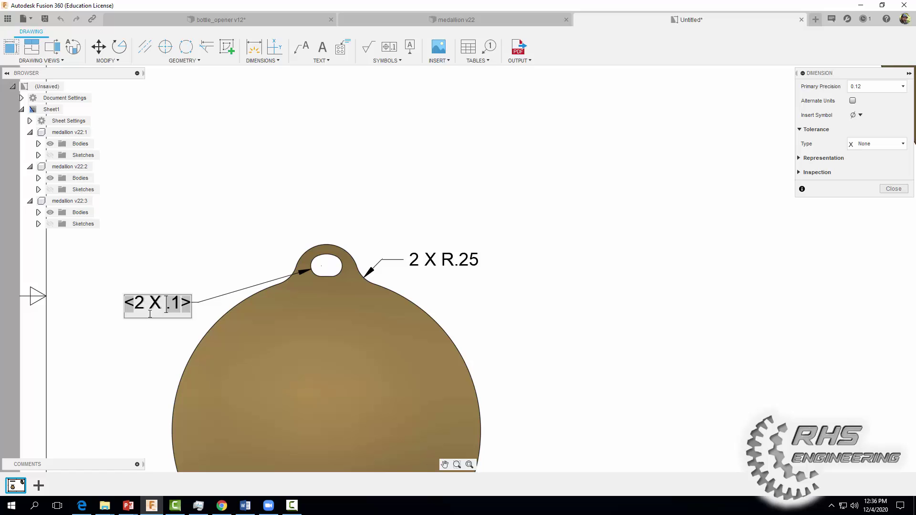
{"action": "key", "text": "Return"}
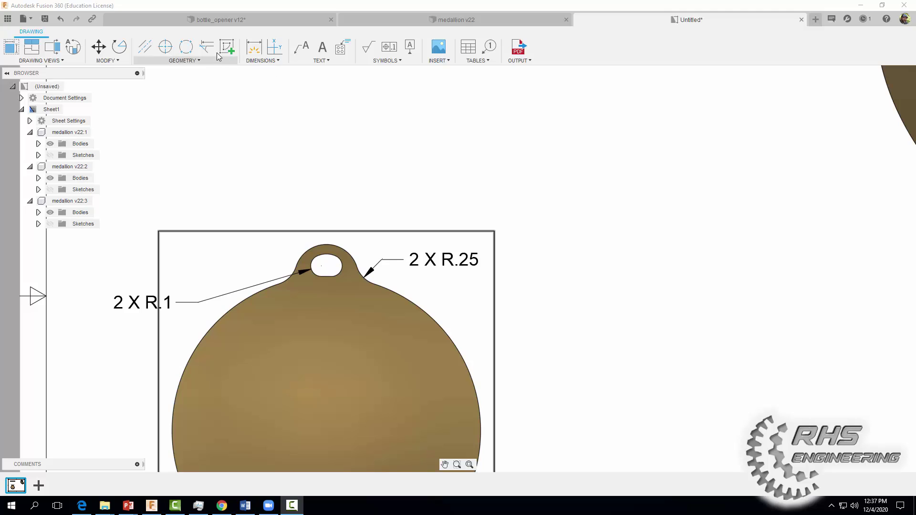
Add radius dimensions to the upper arc of the loop's hole and to the loop's outer arc, placed above the front view
{"action": "left_click", "coordinate": [262, 60]}
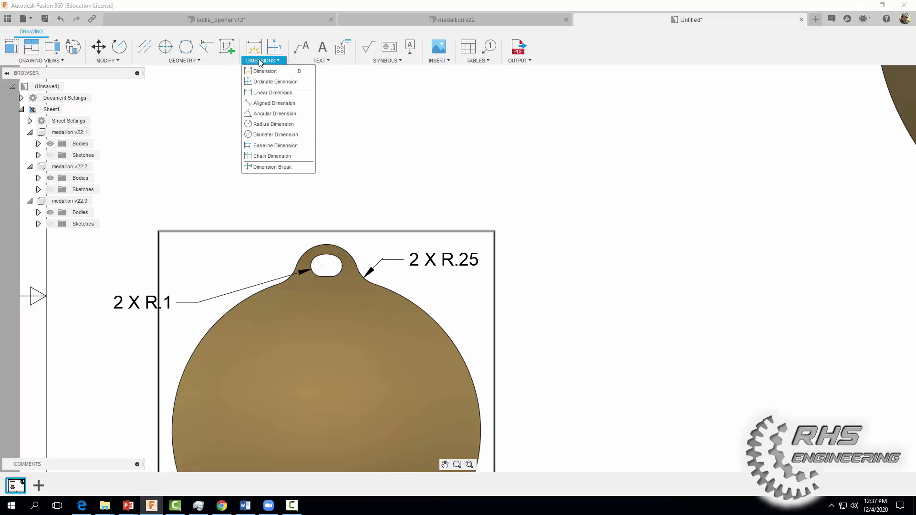
{"action": "left_click", "coordinate": [258, 125]}
{"action": "left_click", "coordinate": [330, 246]}
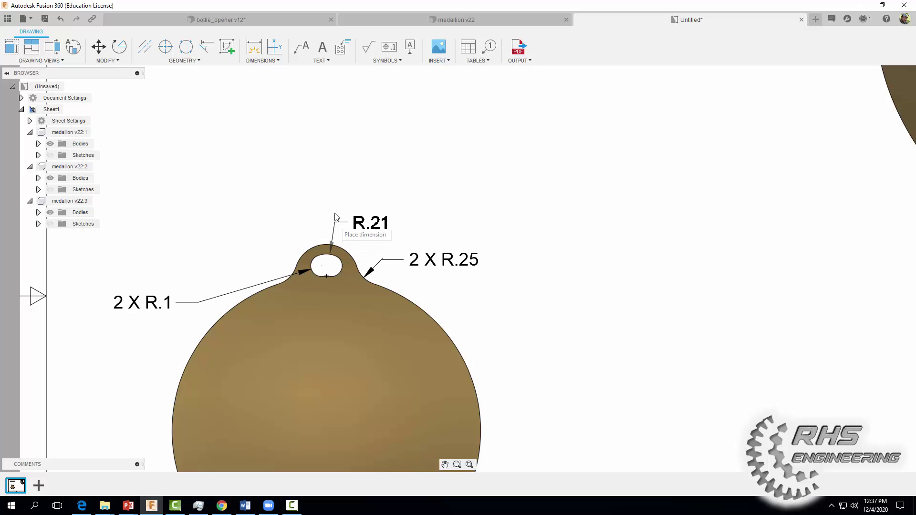
{"action": "left_click", "coordinate": [365, 203]}
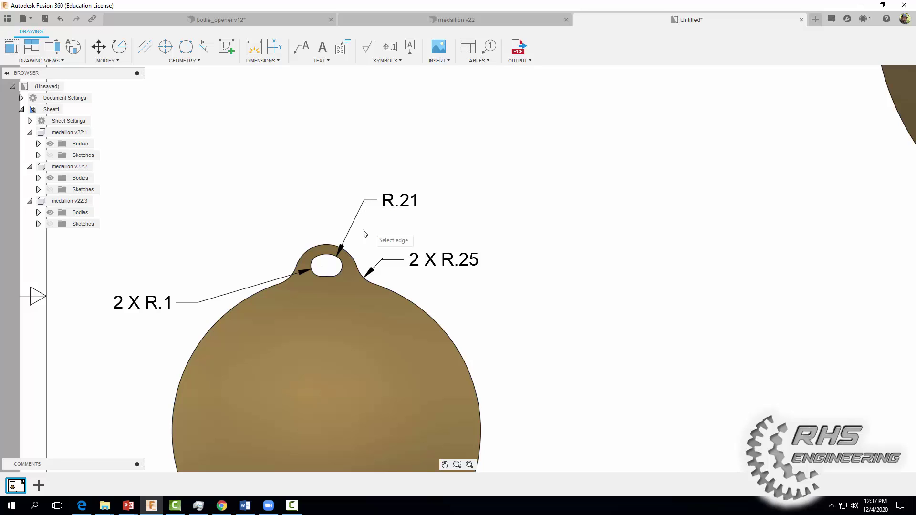
{"action": "left_click", "coordinate": [309, 250]}
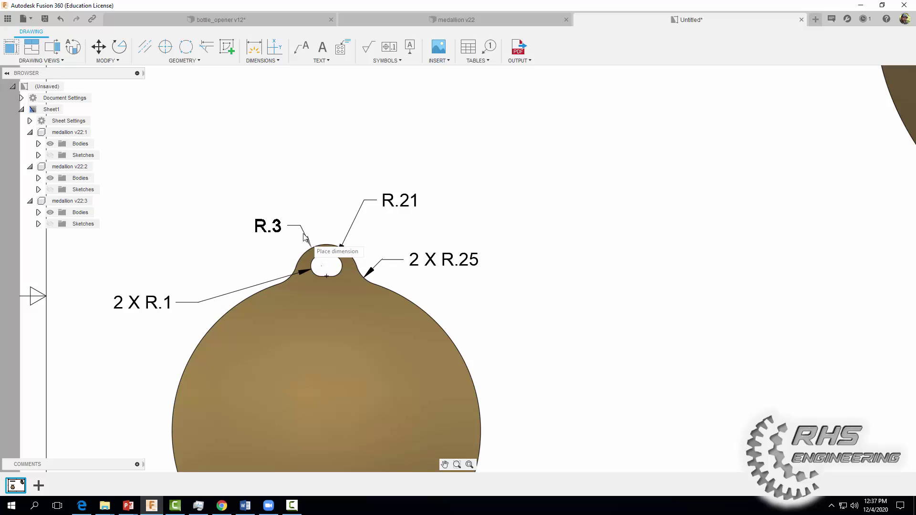
{"action": "left_click", "coordinate": [275, 194]}
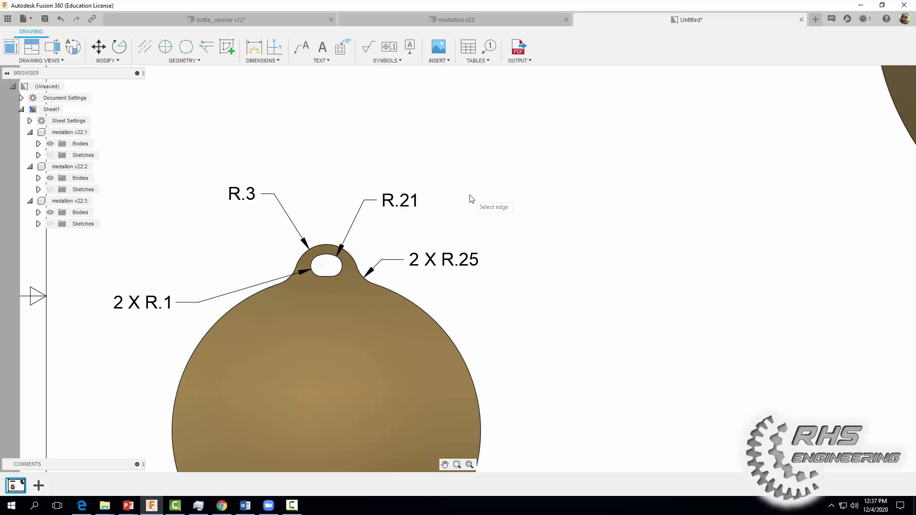
Add a horizontal dimension between the centers of the hole's two small side arcs, placed above the loop
{"action": "left_click", "coordinate": [254, 47]}
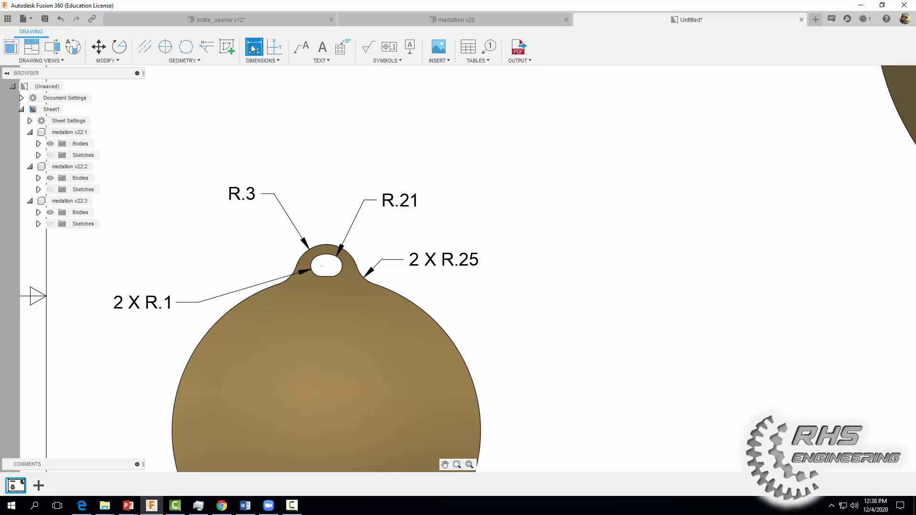
{"action": "left_click", "coordinate": [332, 277]}
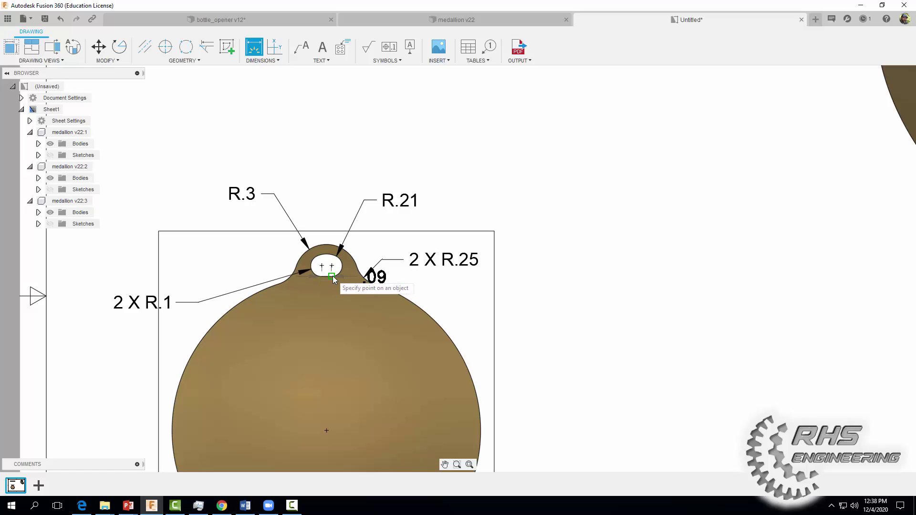
{"action": "left_click", "coordinate": [322, 266]}
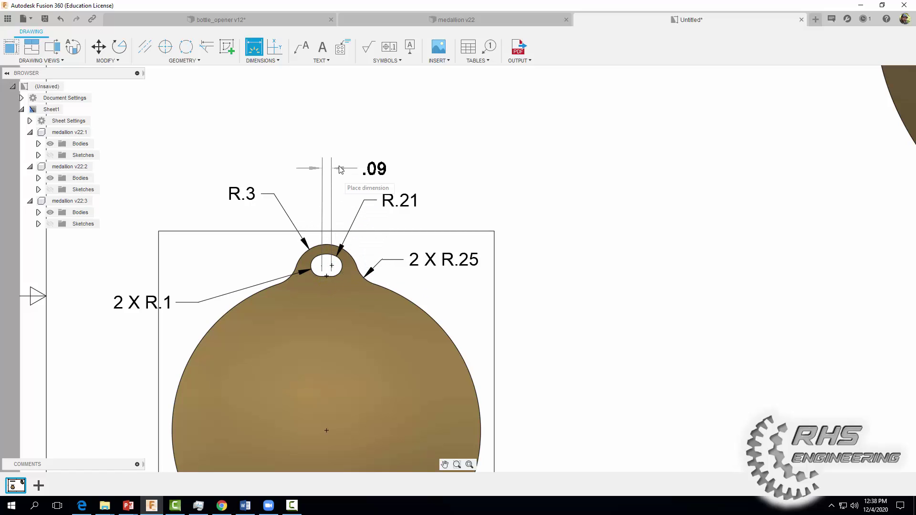
{"action": "left_click", "coordinate": [353, 170]}
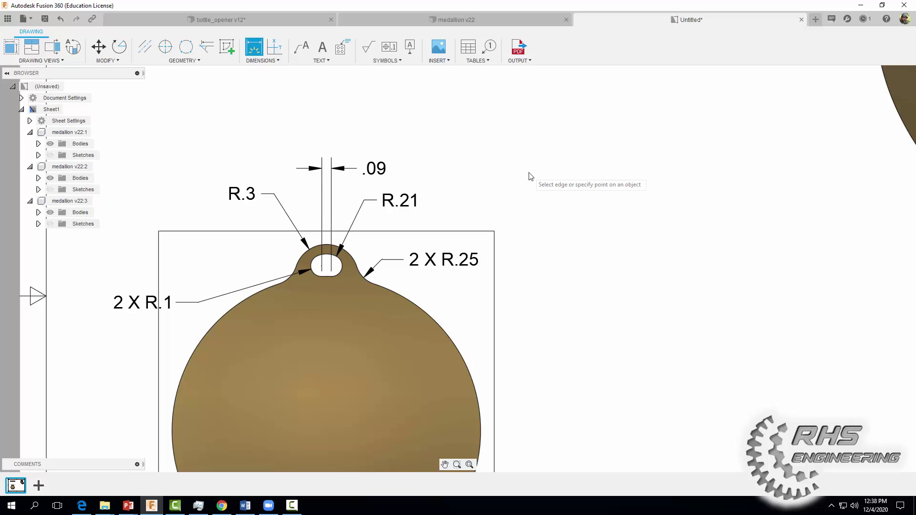
{"action": "key", "text": "Escape"}
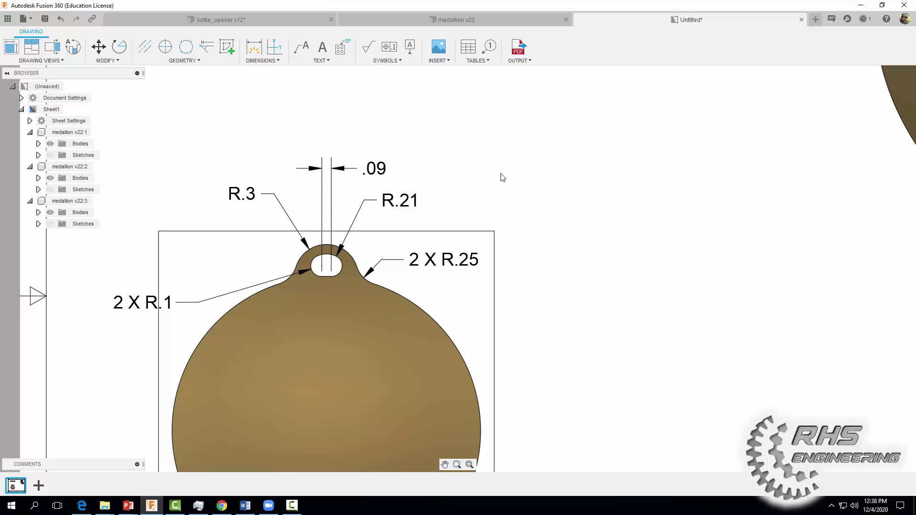
Set the primary precision of the horizontal dimension above the loop to three decimal places (0.123)
{"action": "double_click", "coordinate": [377, 170]}
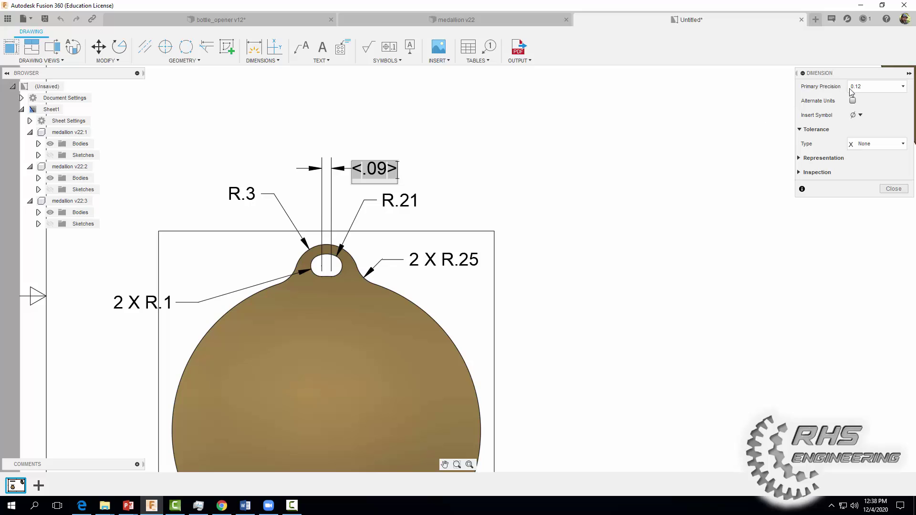
{"action": "left_click", "coordinate": [850, 88]}
{"action": "left_click", "coordinate": [859, 125]}
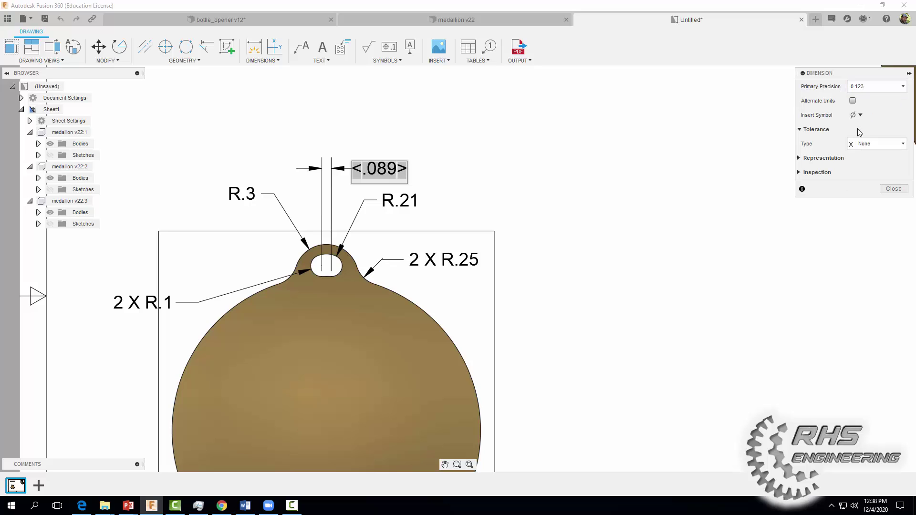
{"action": "left_click", "coordinate": [894, 189]}
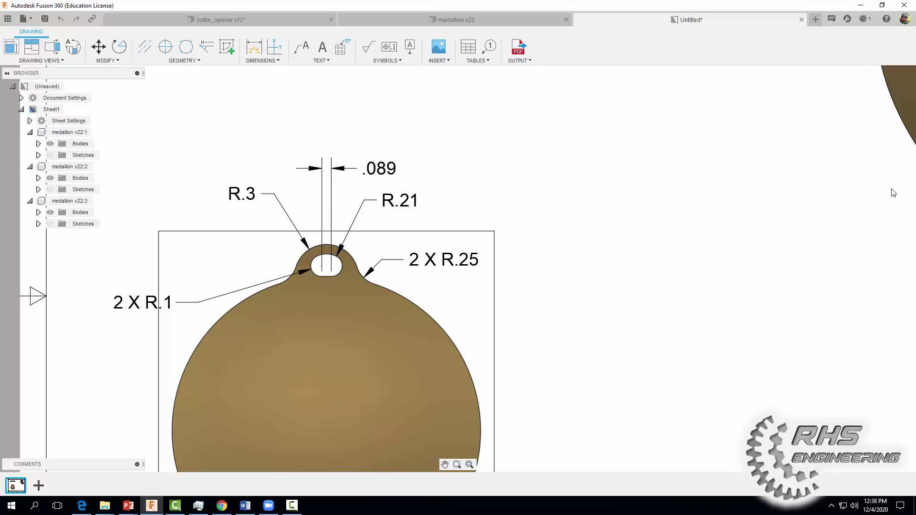
Dimension the medallion's thickness at the right end of the top view
{"action": "scroll", "coordinate": [641, 172], "scroll_direction": "down", "scroll_amount": 2}
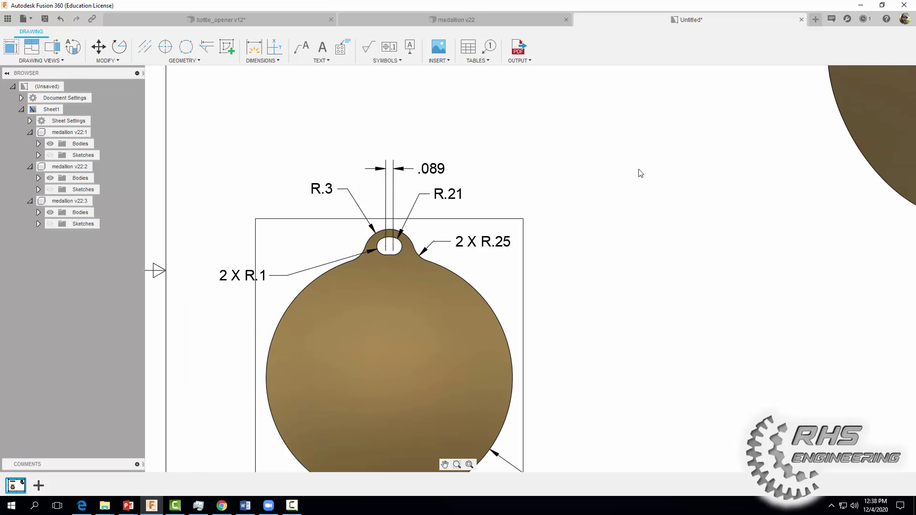
{"action": "scroll", "coordinate": [598, 225], "scroll_direction": "down", "scroll_amount": 1}
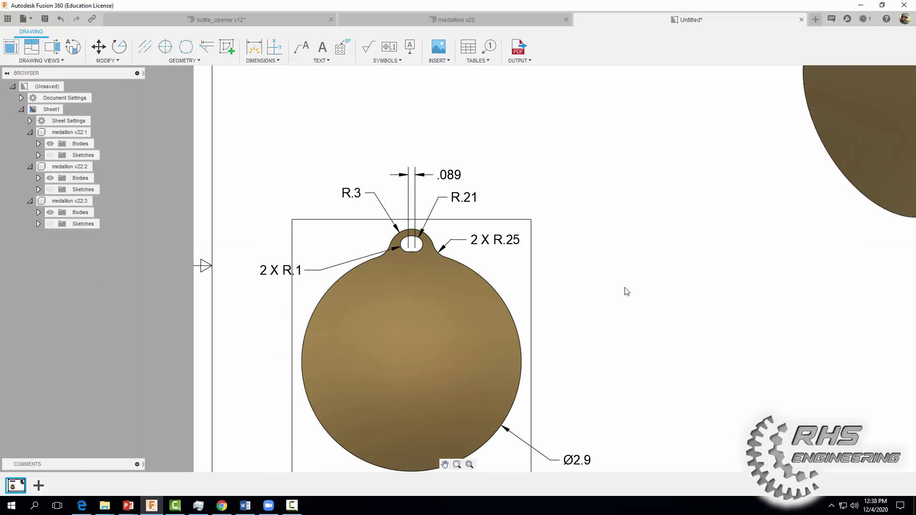
{"action": "middle_click_drag", "start_coordinate": [626, 291], "coordinate": [512, 216]}
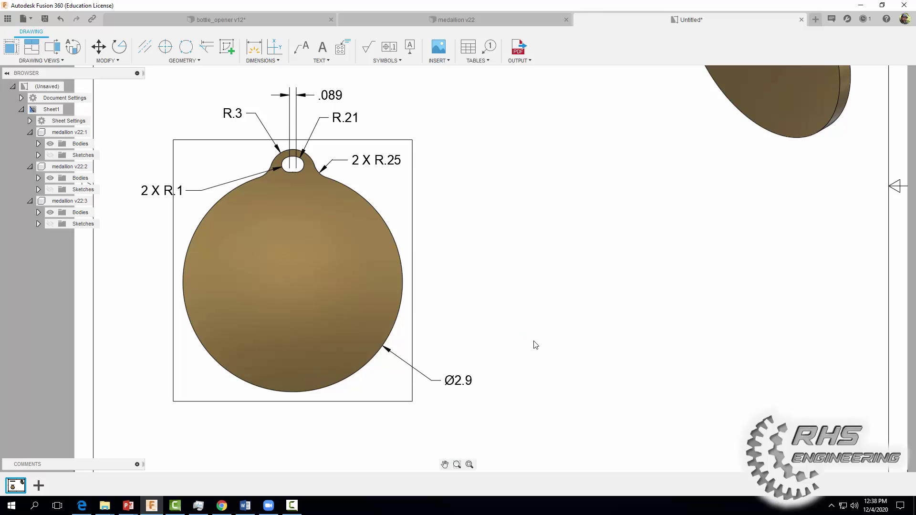
{"action": "scroll", "coordinate": [577, 294], "scroll_direction": "down", "scroll_amount": 3}
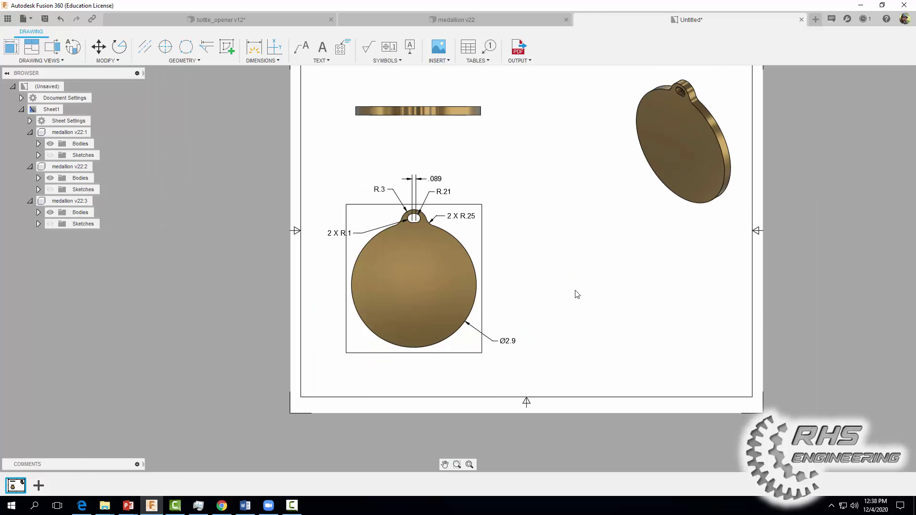
{"action": "middle_click_drag", "start_coordinate": [587, 295], "coordinate": [495, 350]}
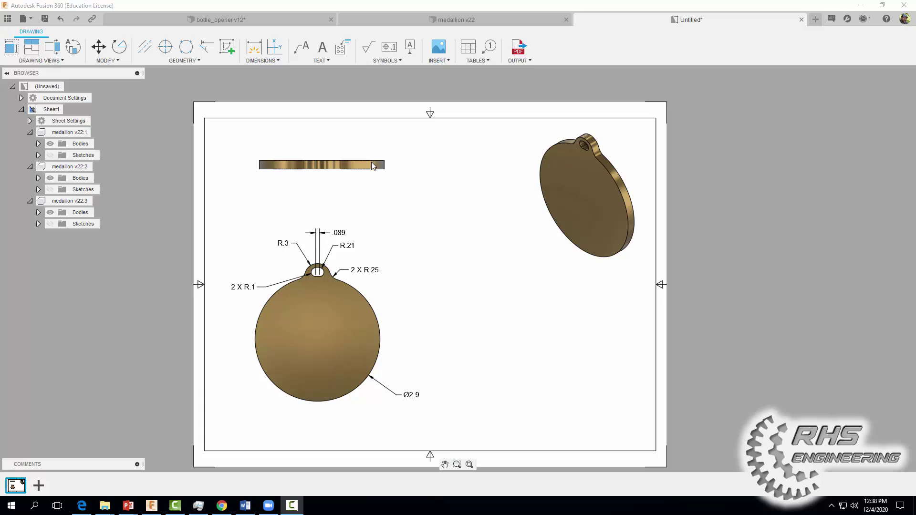
{"action": "left_click", "coordinate": [254, 47]}
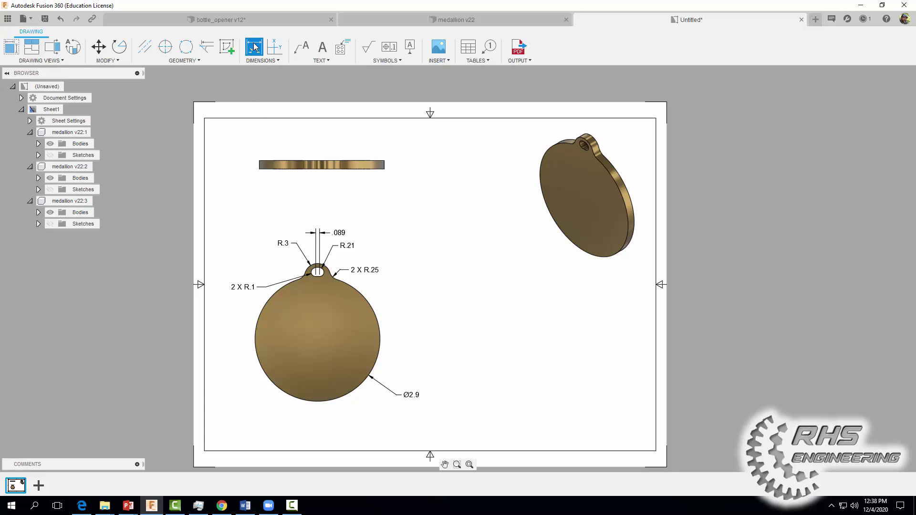
{"action": "left_click", "coordinate": [384, 164]}
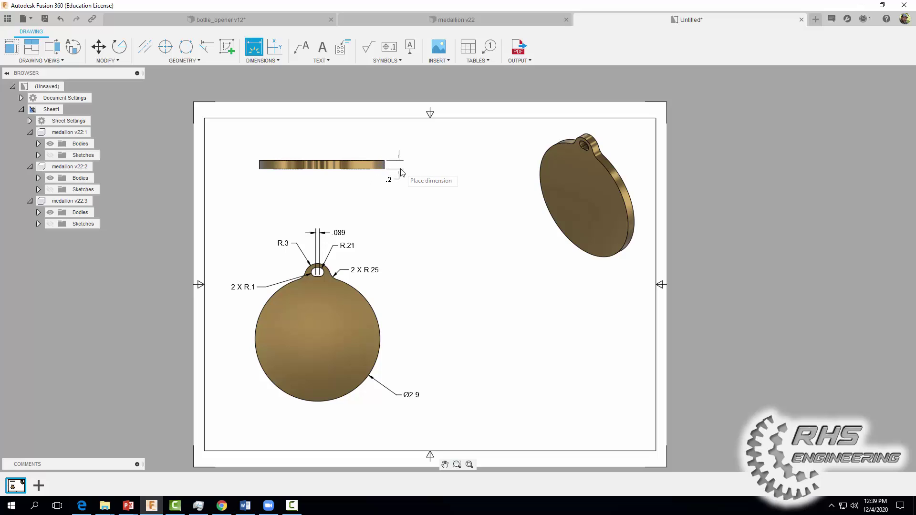
{"action": "left_click", "coordinate": [396, 173]}
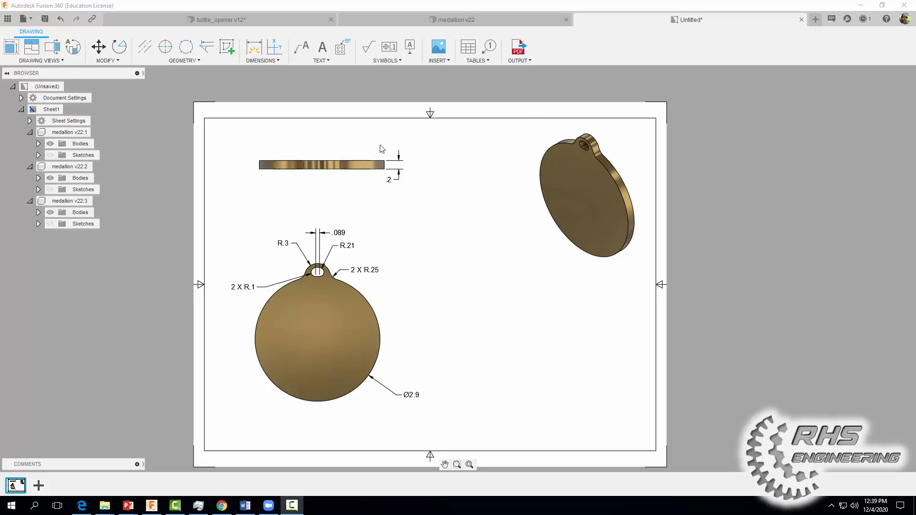
Add a text note reading "Dimensioned by: Your Name" in the empty area right of the front view
{"action": "left_click", "coordinate": [322, 47]}
{"action": "left_click", "coordinate": [439, 307]}
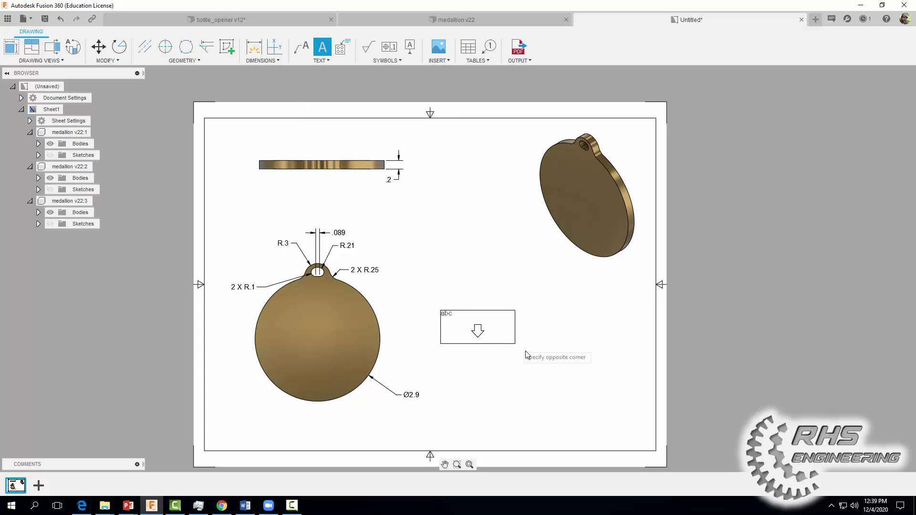
{"action": "left_click", "coordinate": [573, 382]}
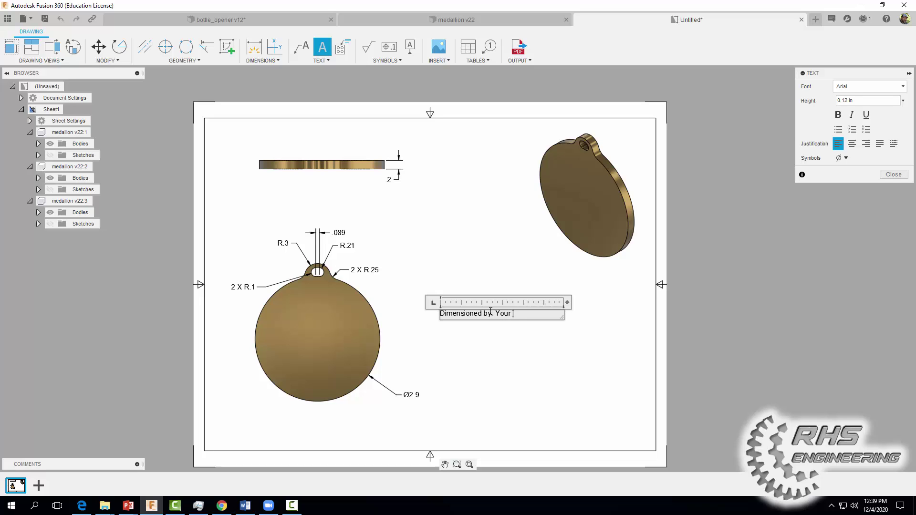
{"action": "key", "text": "Return"}
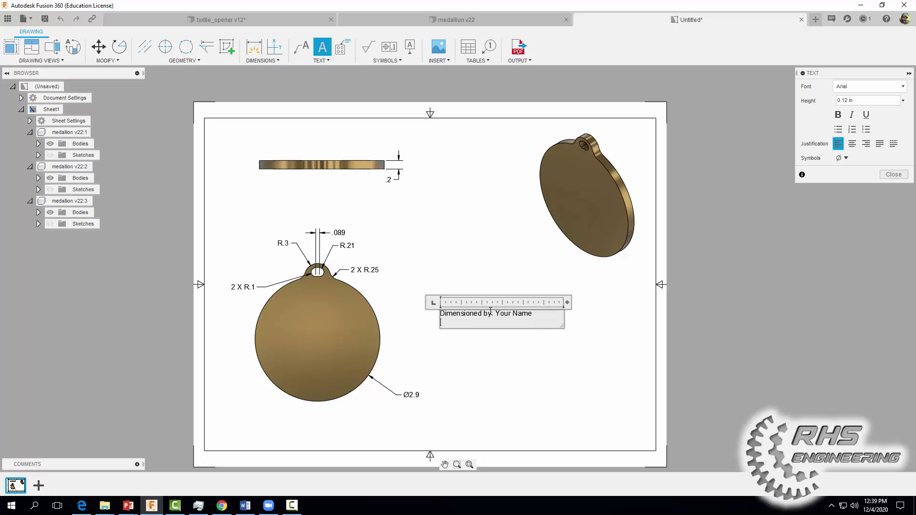
{"action": "left_click", "coordinate": [904, 175]}
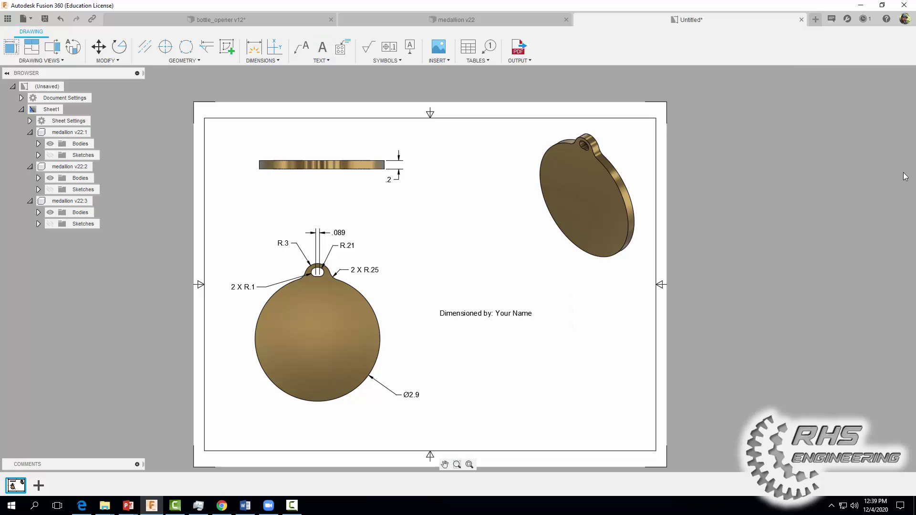